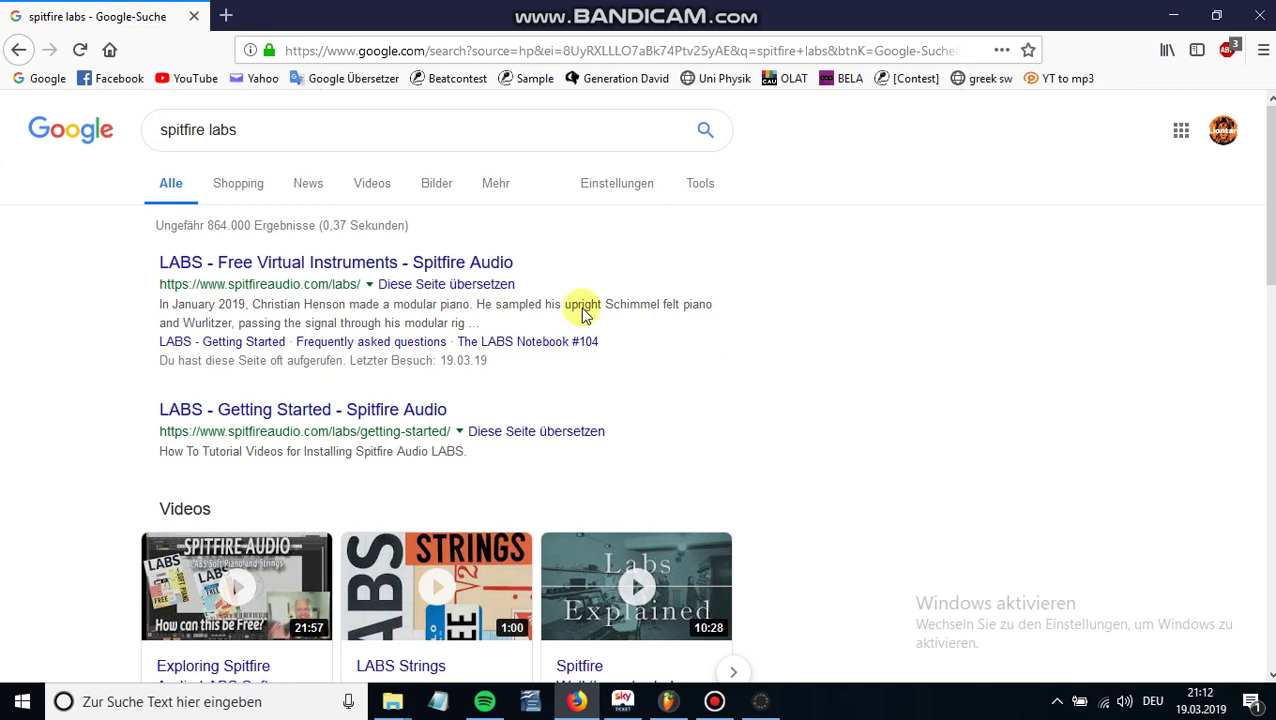
# Open the official Spitfire LABS page from the search results.
pyautogui.click(373, 262)
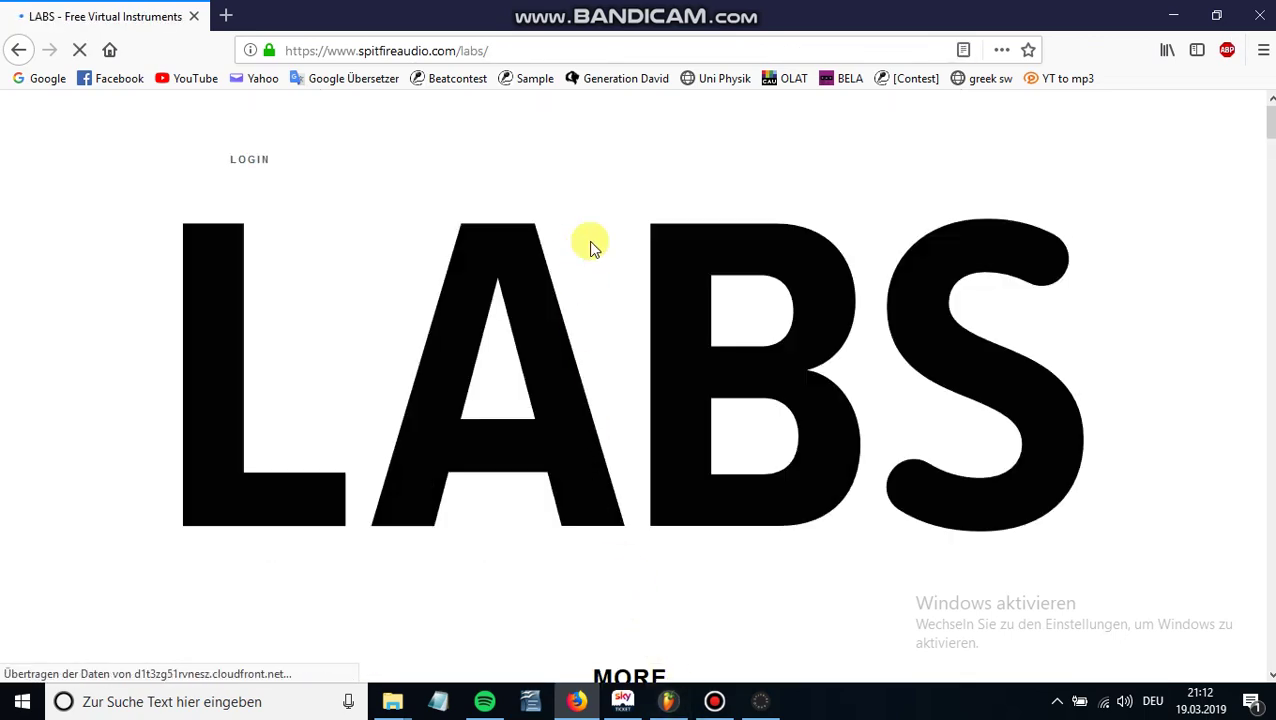
pyautogui.scroll(-6, 590, 245)
pyautogui.moveTo(1268, 166); pyautogui.dragTo(1261, 63)
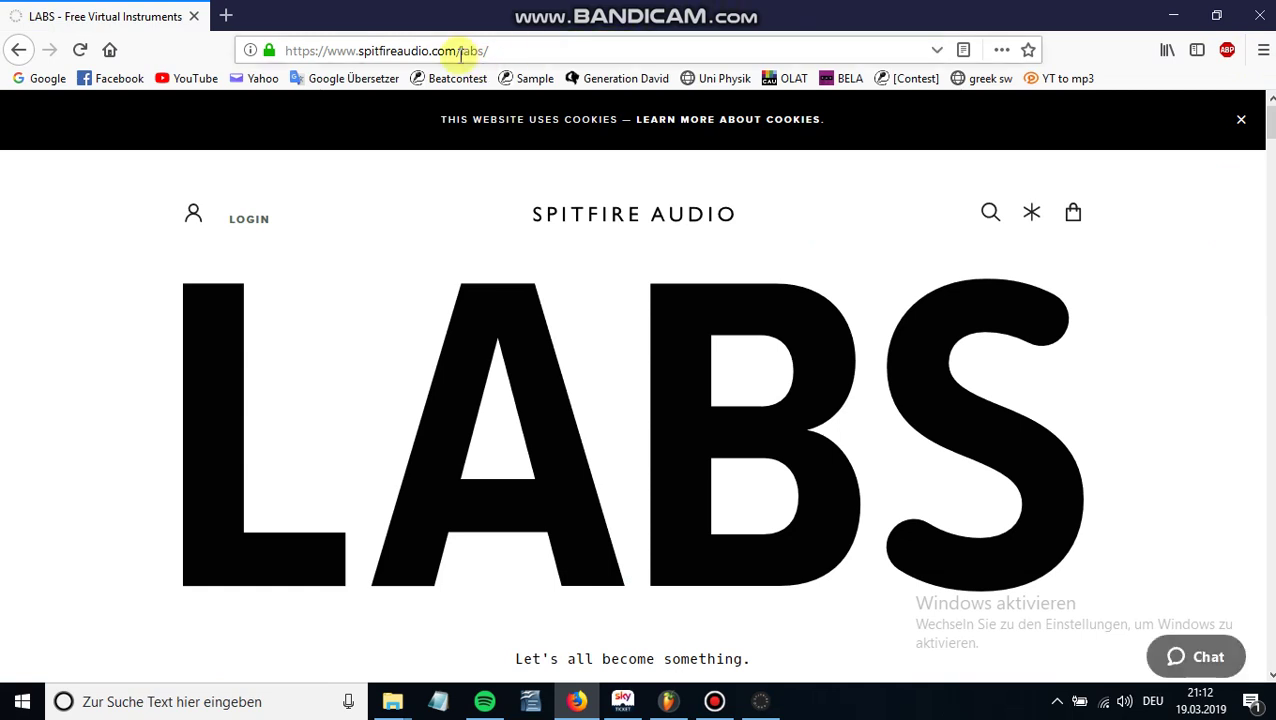
pyautogui.click(19, 50)
pyautogui.moveTo(320, 121); pyautogui.dragTo(46, 63)
pyautogui.click(47, 51)
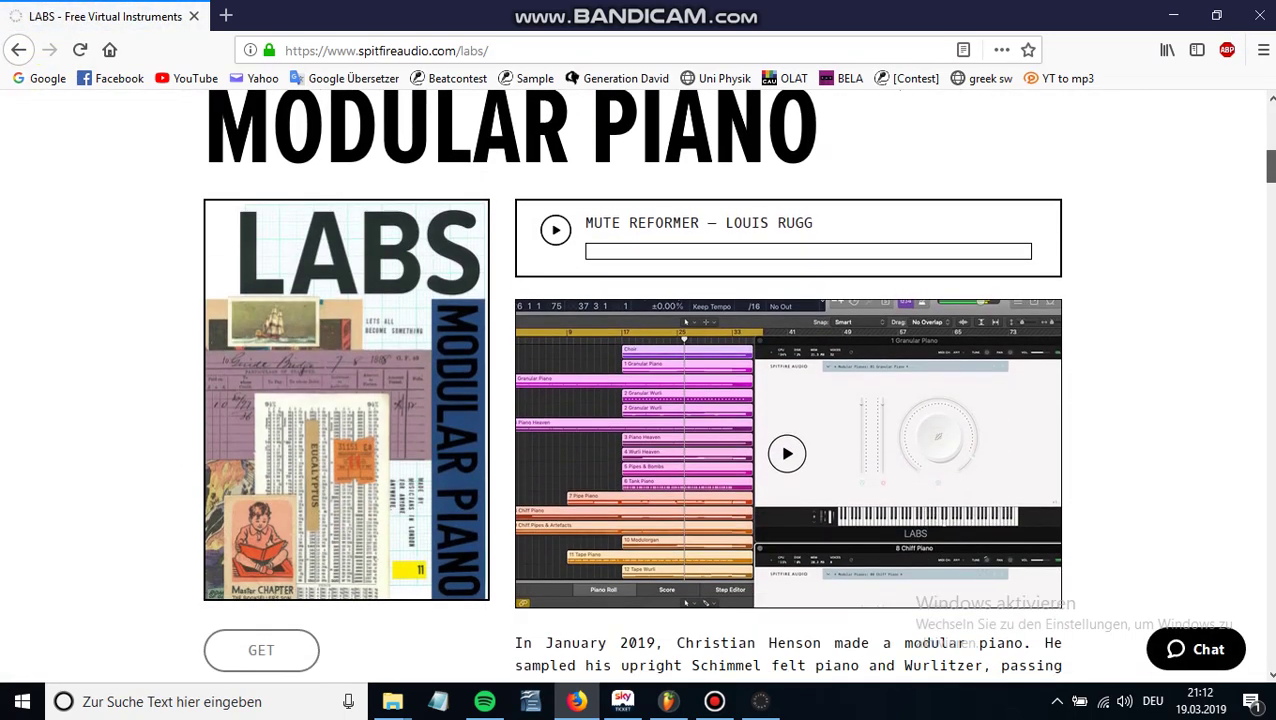
# Play the Modular Piano 'Mute Reformer' demo, skip ahead, then pause it.
pyautogui.scroll(-12, 638, 400)
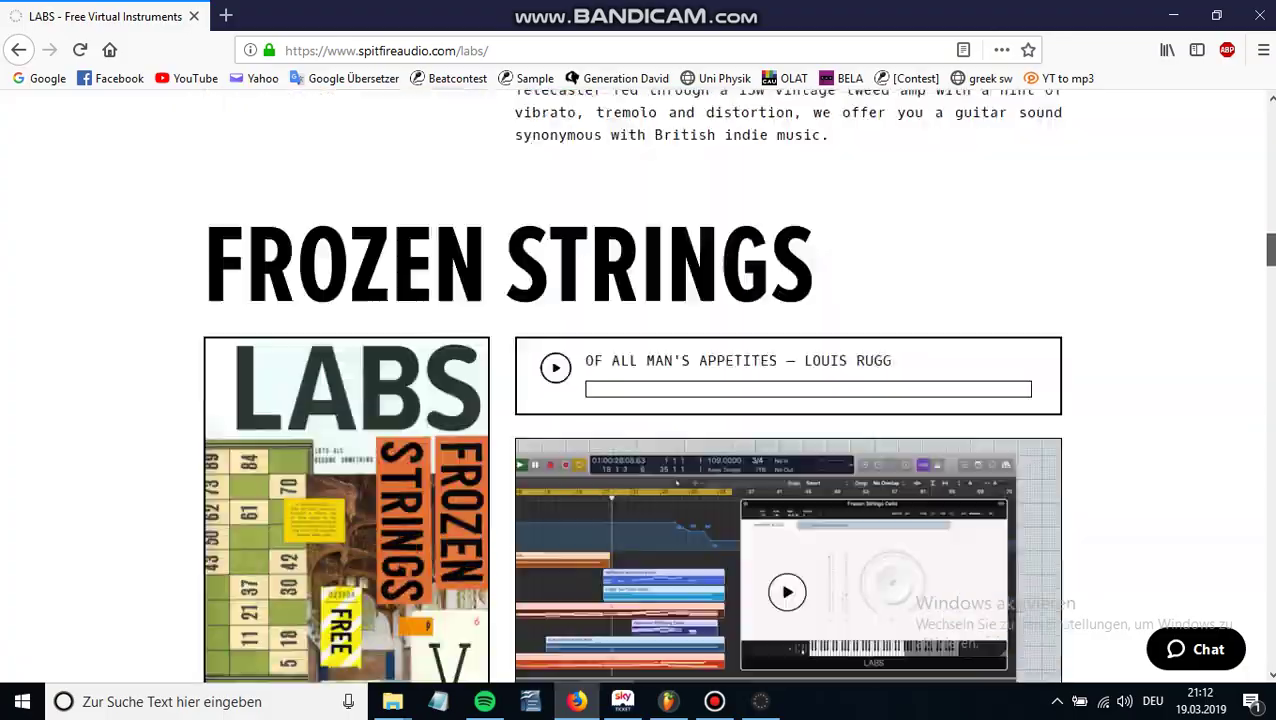
pyautogui.scroll(-15, 638, 400)
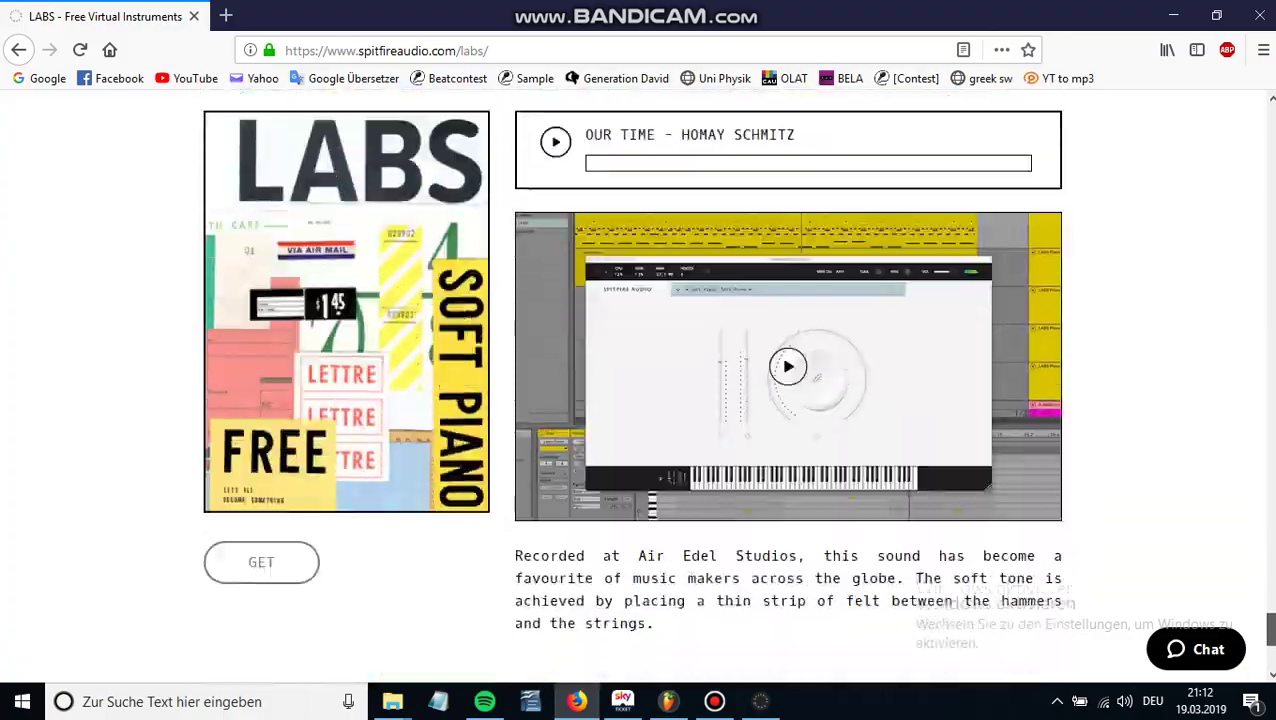
pyautogui.scroll(15, 638, 400)
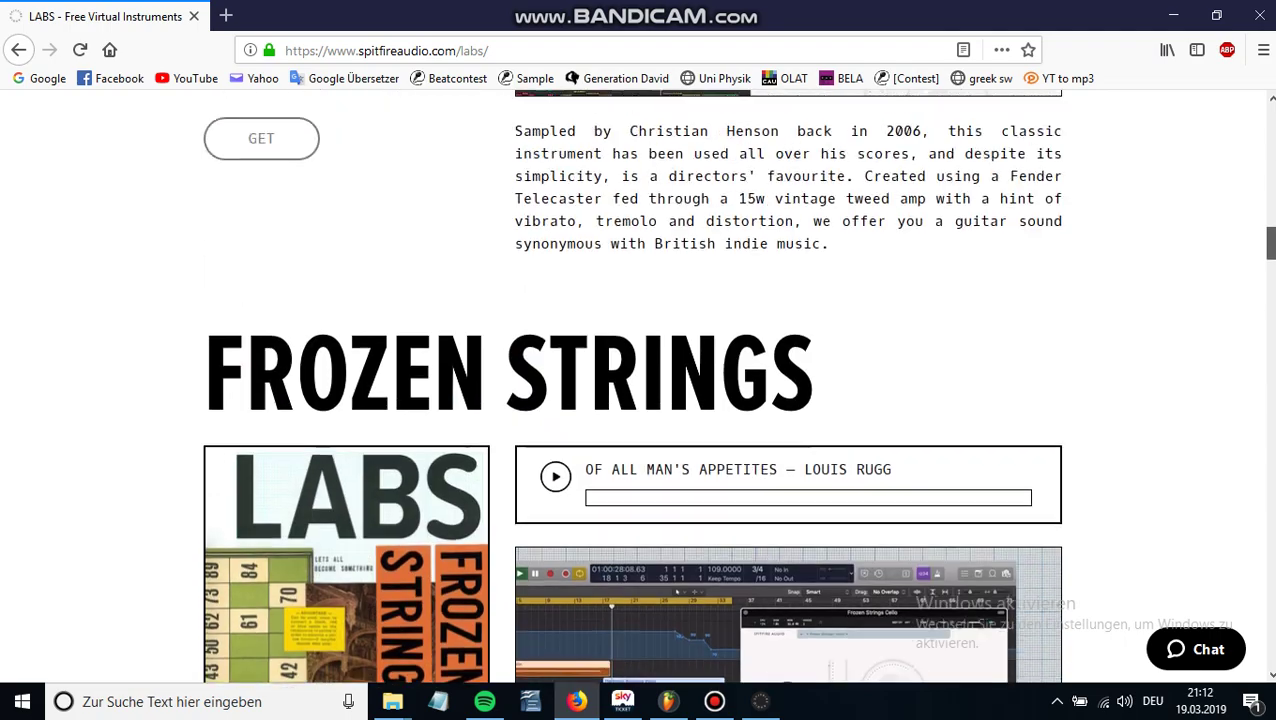
pyautogui.scroll(12, 638, 400)
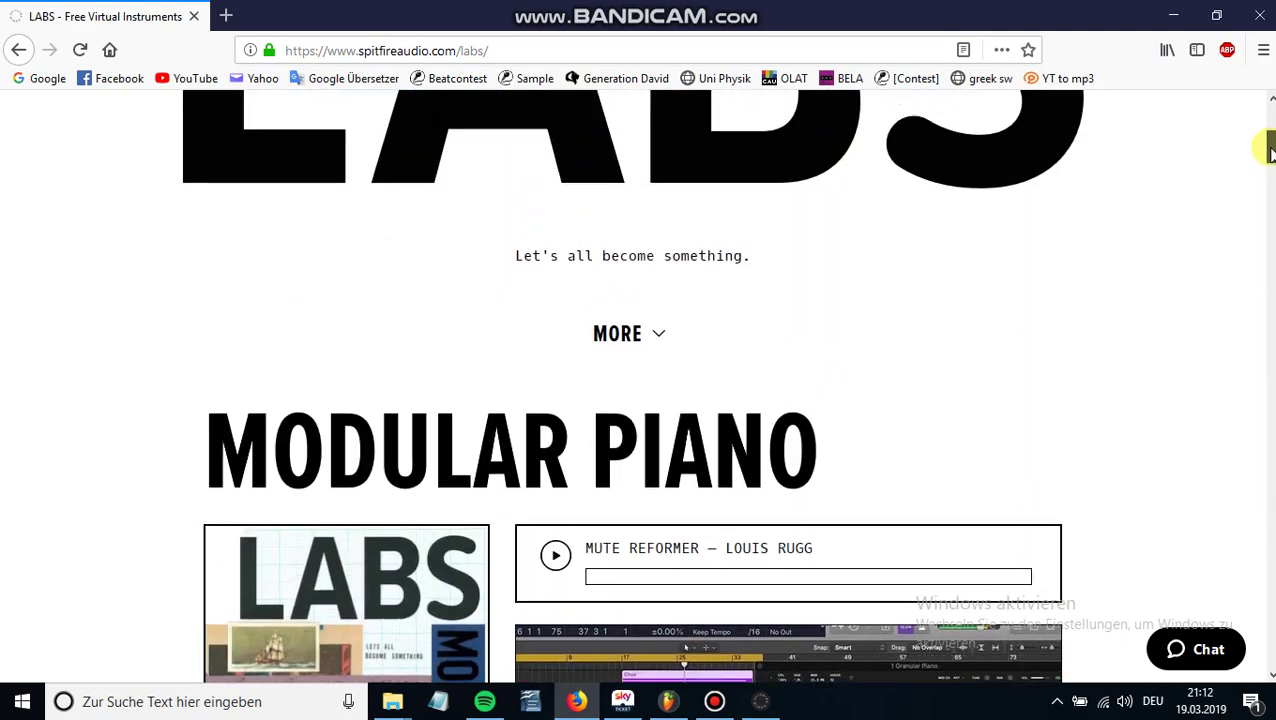
pyautogui.moveTo(1270, 153); pyautogui.dragTo(1270, 170)
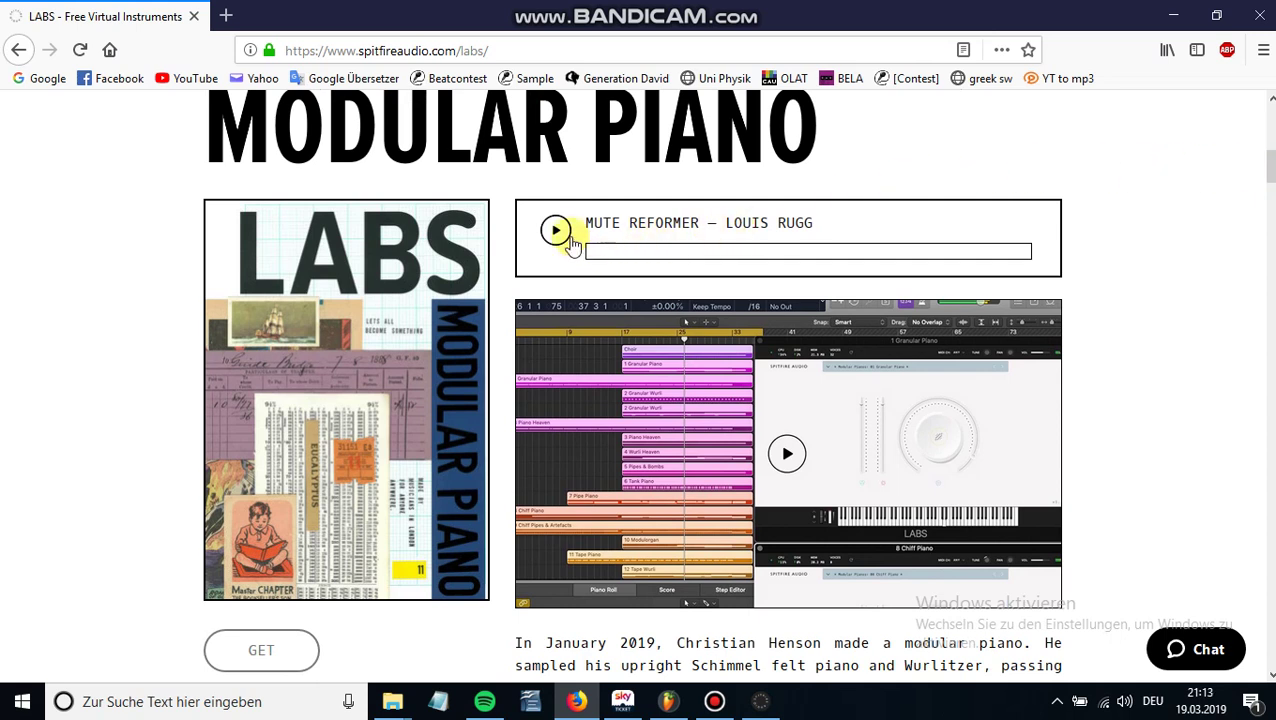
pyautogui.click(560, 231)
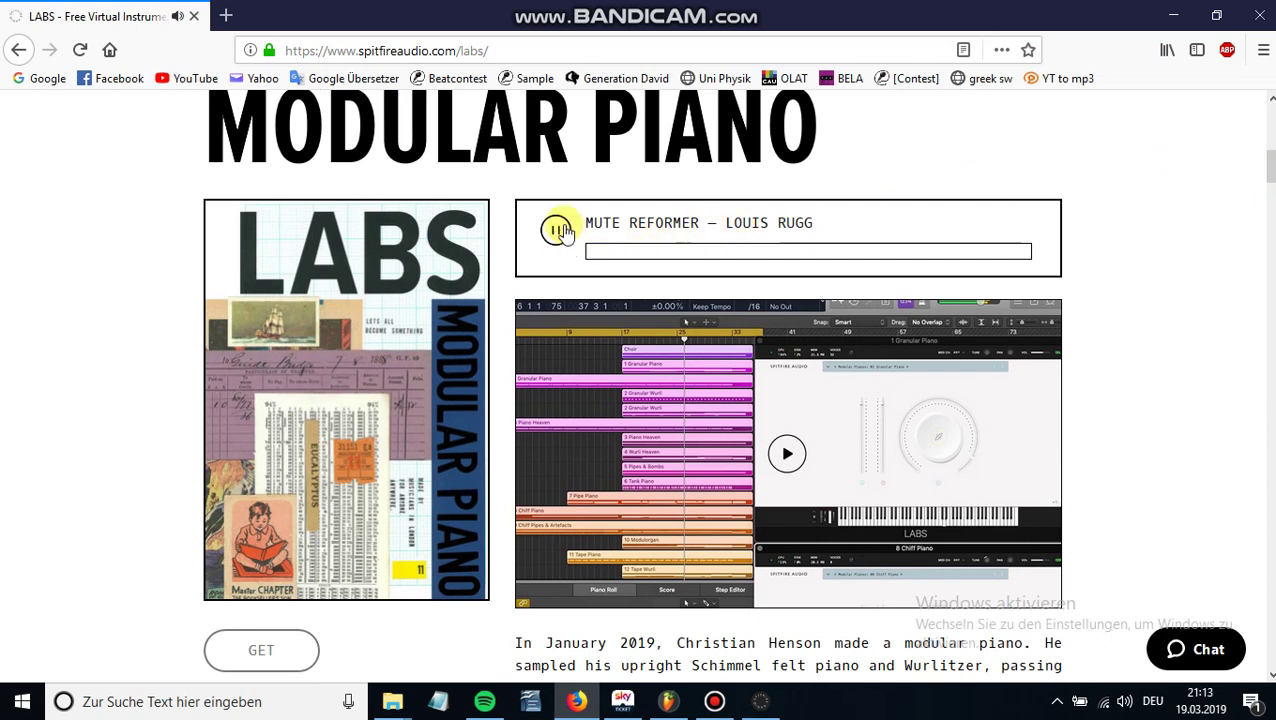
pyautogui.click(654, 251)
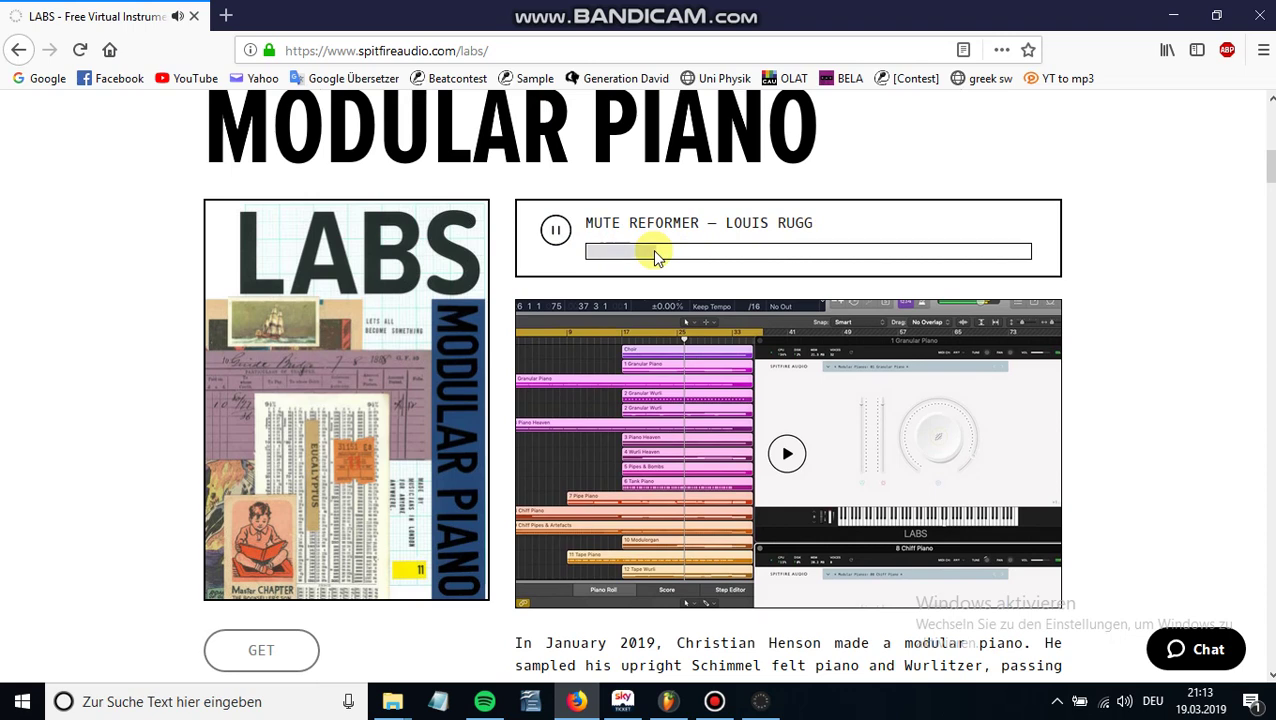
pyautogui.click(560, 236)
pyautogui.scroll(-2, 114, 413)
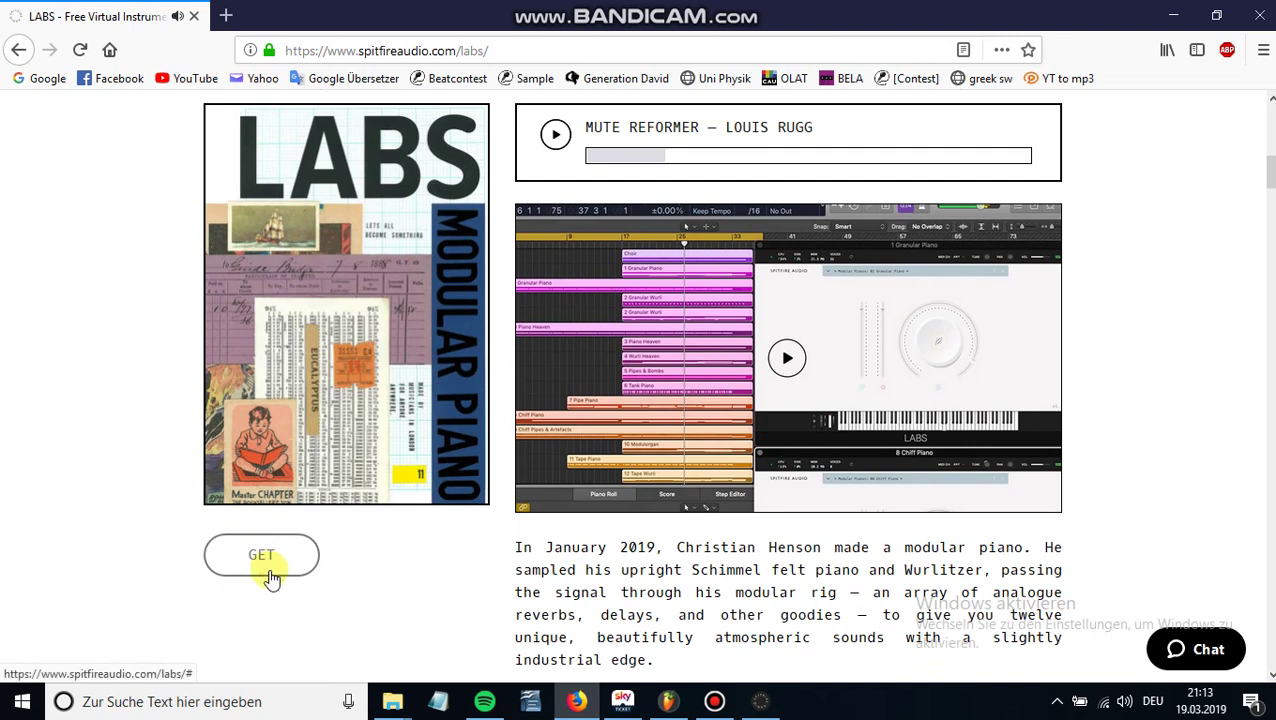
# Request Modular Piano, dismiss the Join LABS form, and log in with the saved account.
pyautogui.click(263, 560)
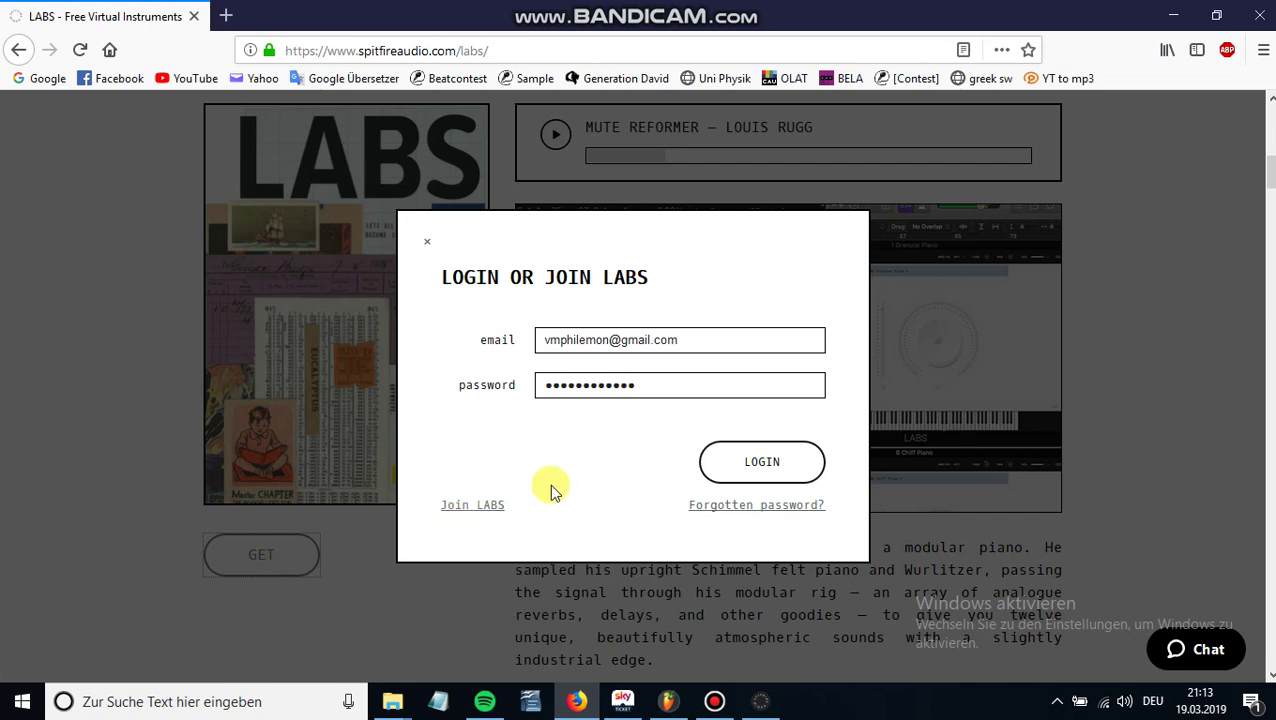
pyautogui.click(486, 507)
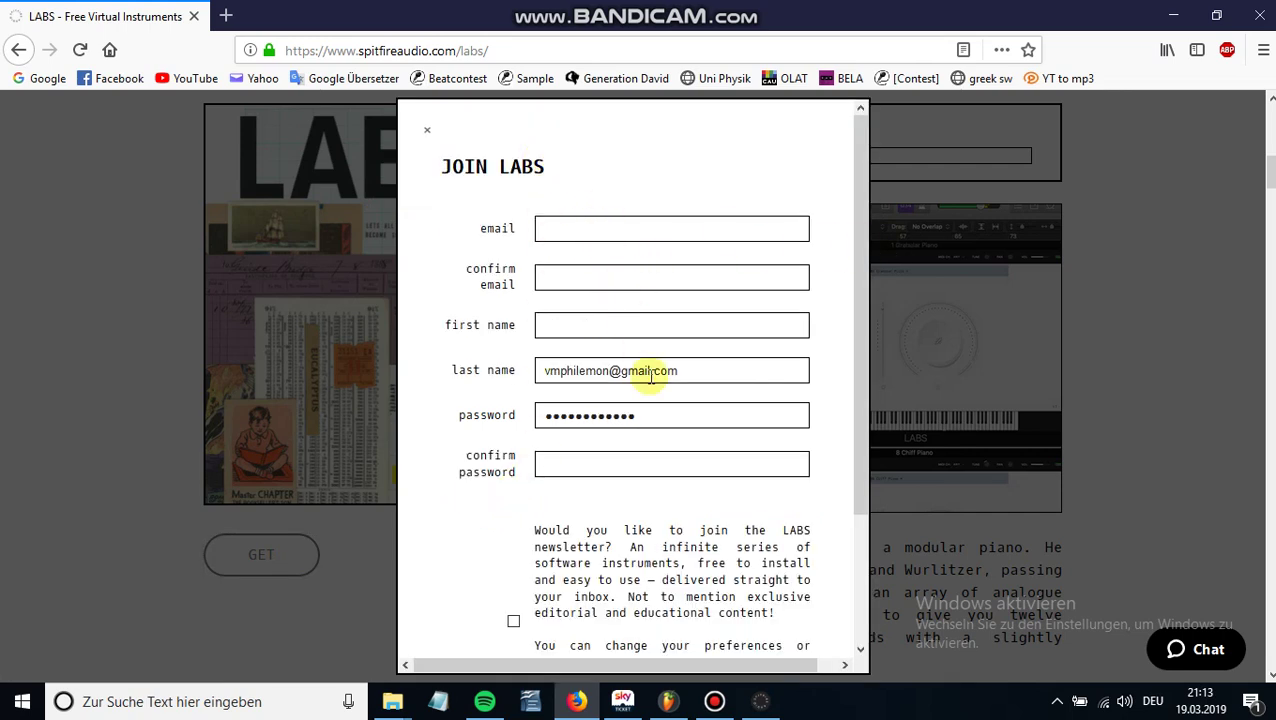
pyautogui.scroll(-3, 612, 306)
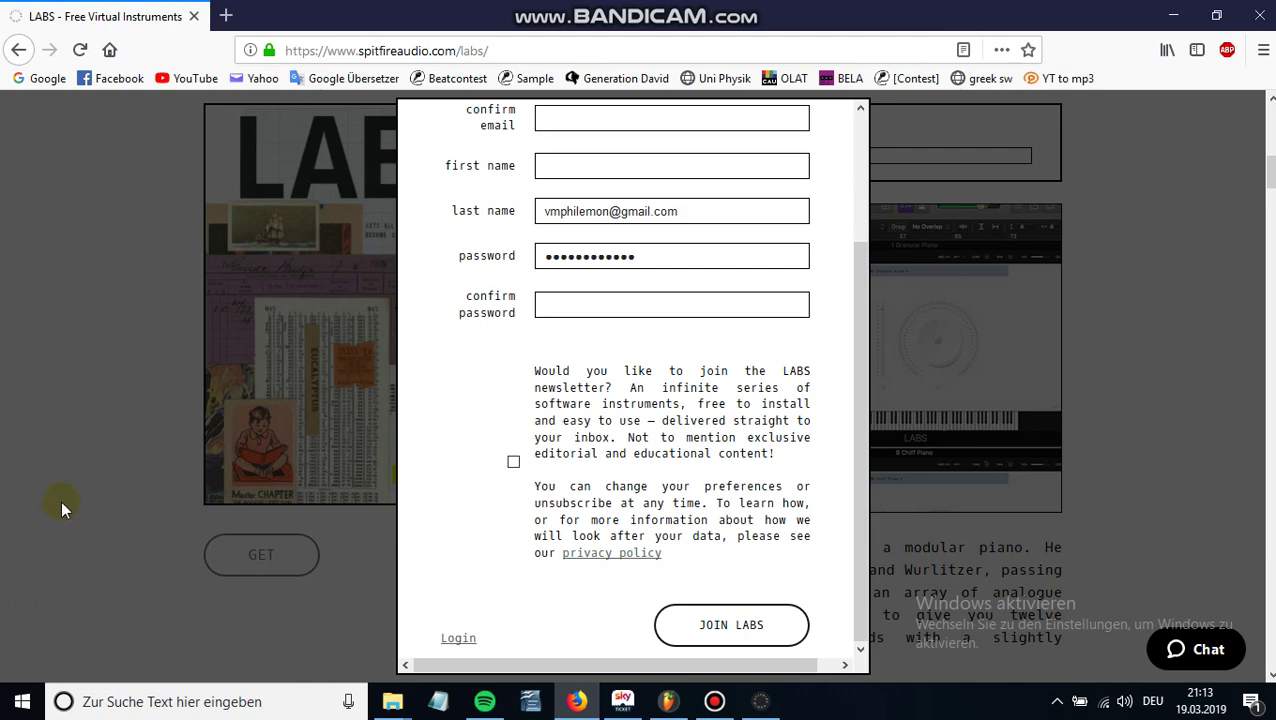
pyautogui.scroll(3, 526, 337)
pyautogui.click(425, 130)
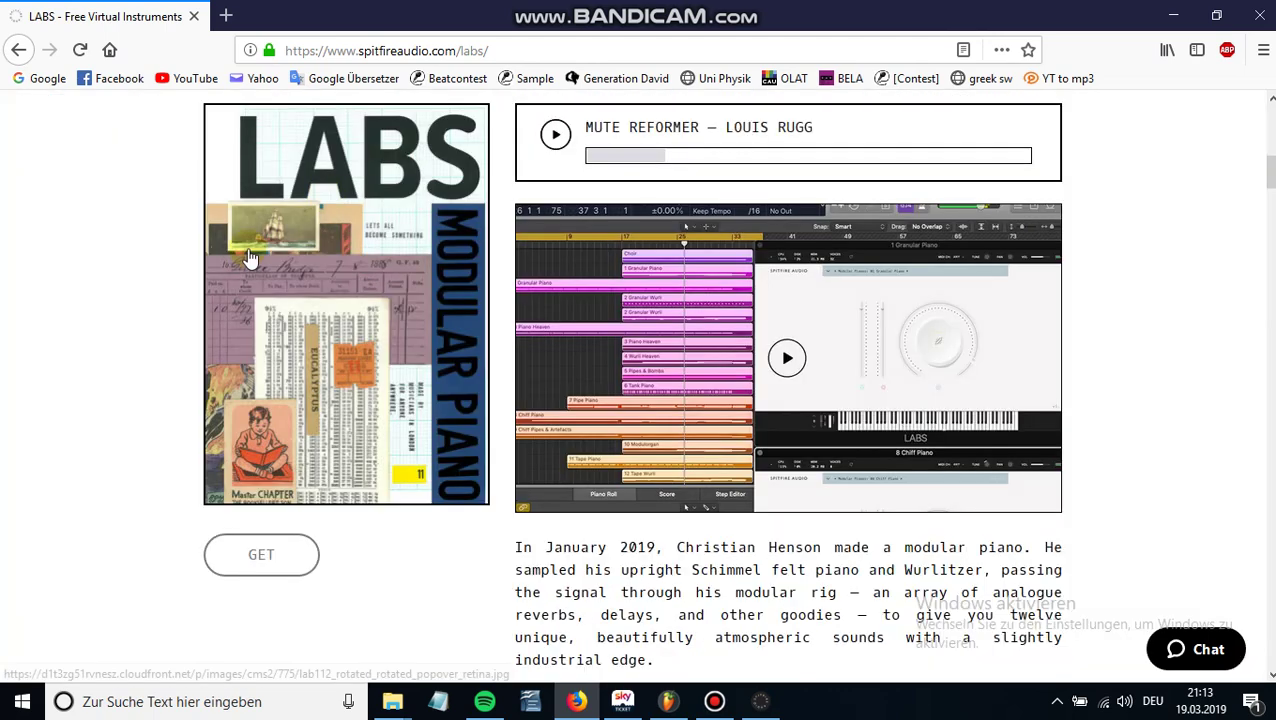
pyautogui.click(265, 550)
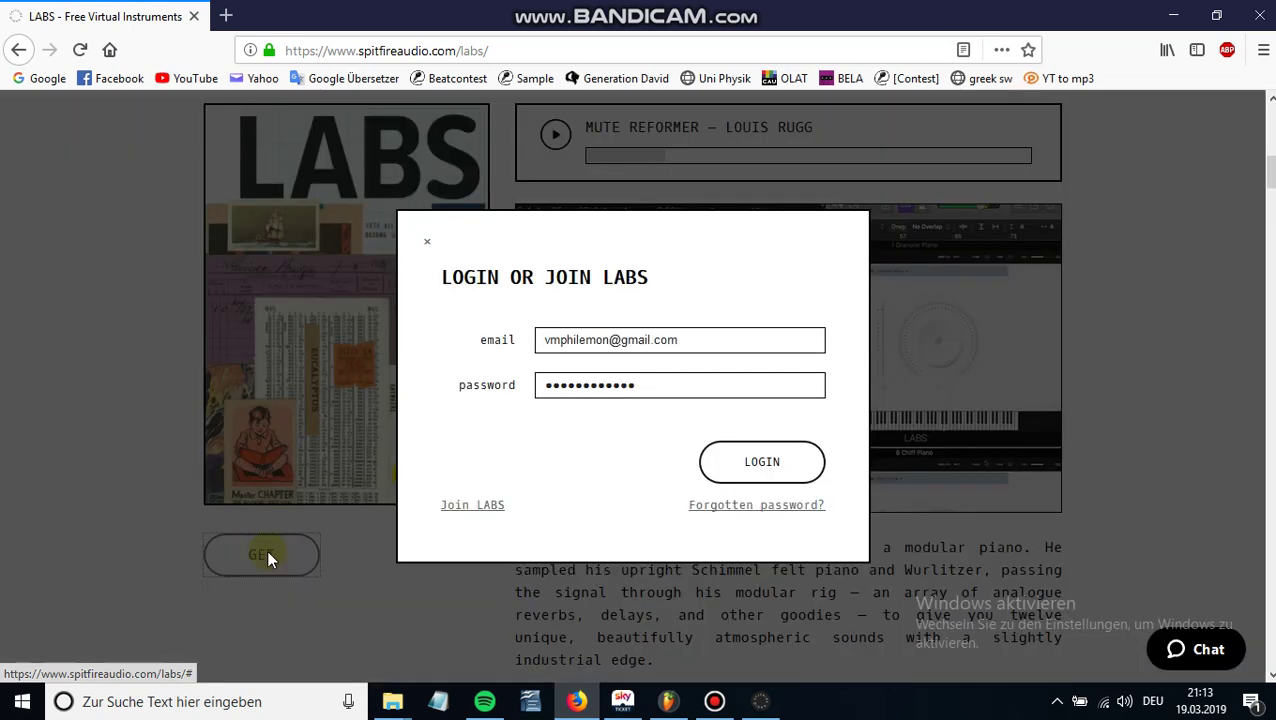
pyautogui.click(763, 458)
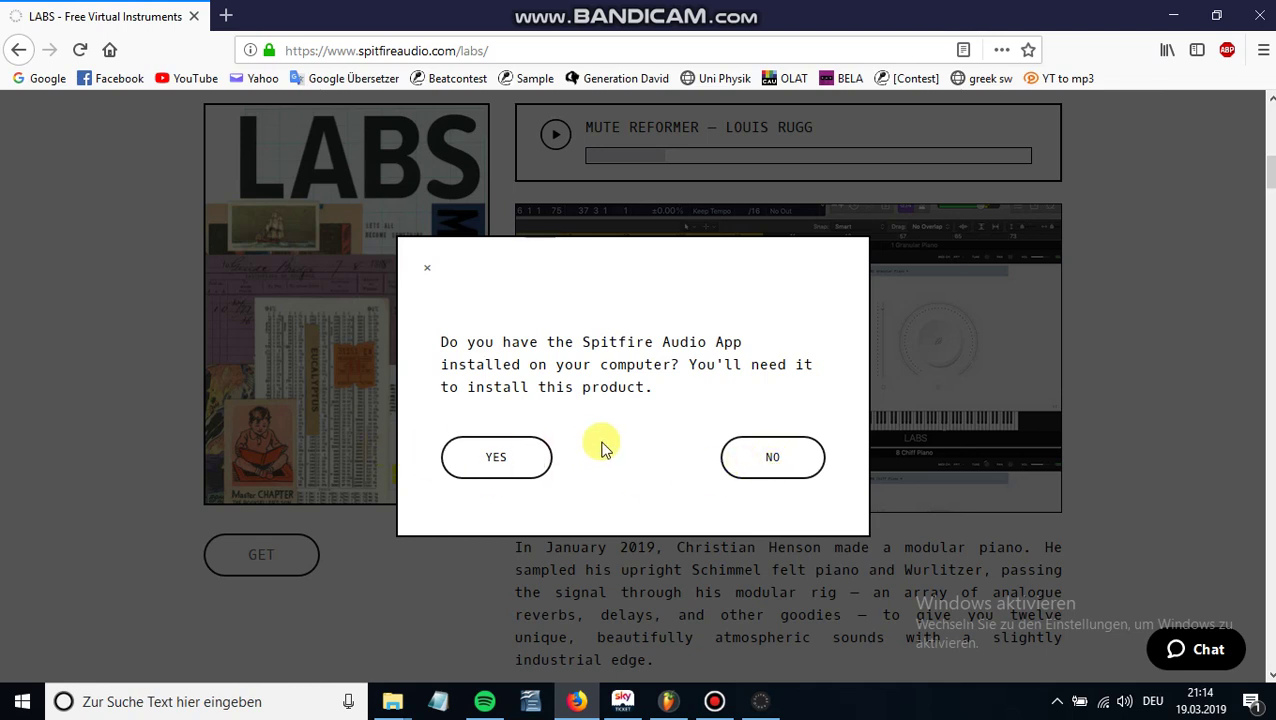
# Answer NO: the Spitfire Audio App is not installed yet.
pyautogui.click(805, 470)
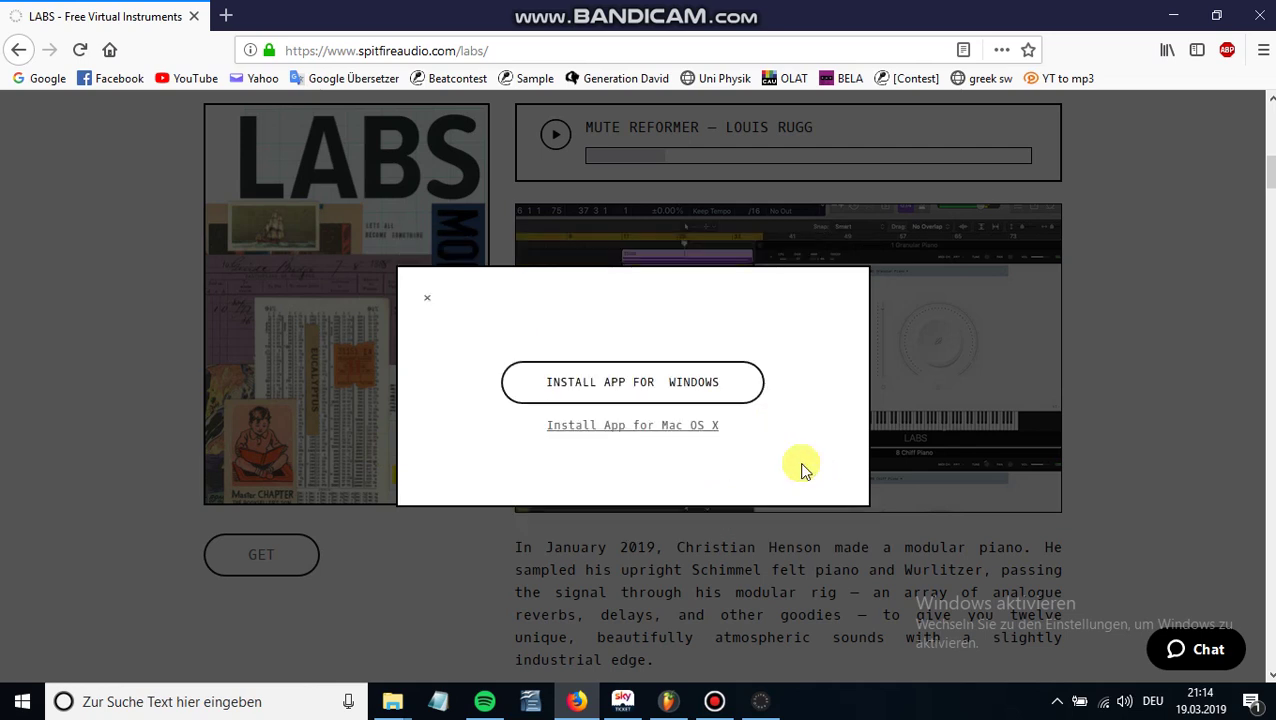
# Request the Windows app installer, cancel the save dialog, and glance at Firefox's Library panel.
pyautogui.click(662, 389)
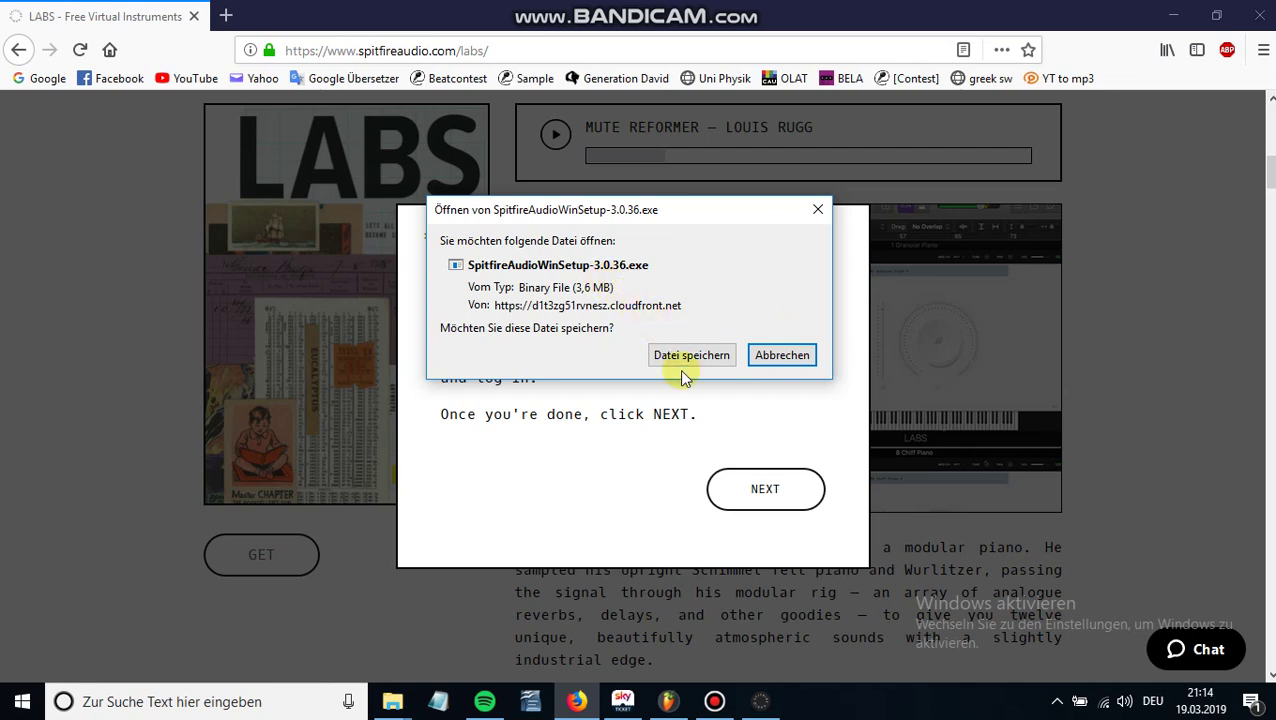
pyautogui.click(805, 364)
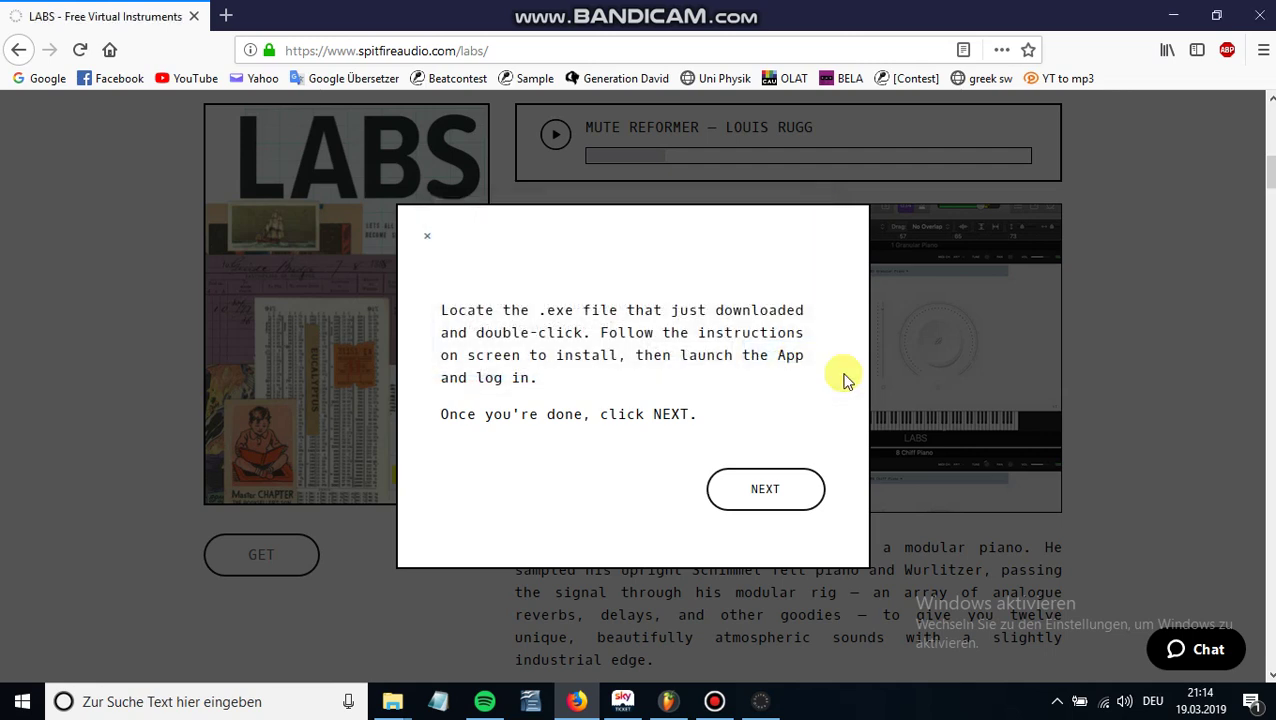
pyautogui.click(1167, 50)
pyautogui.click(1167, 50)
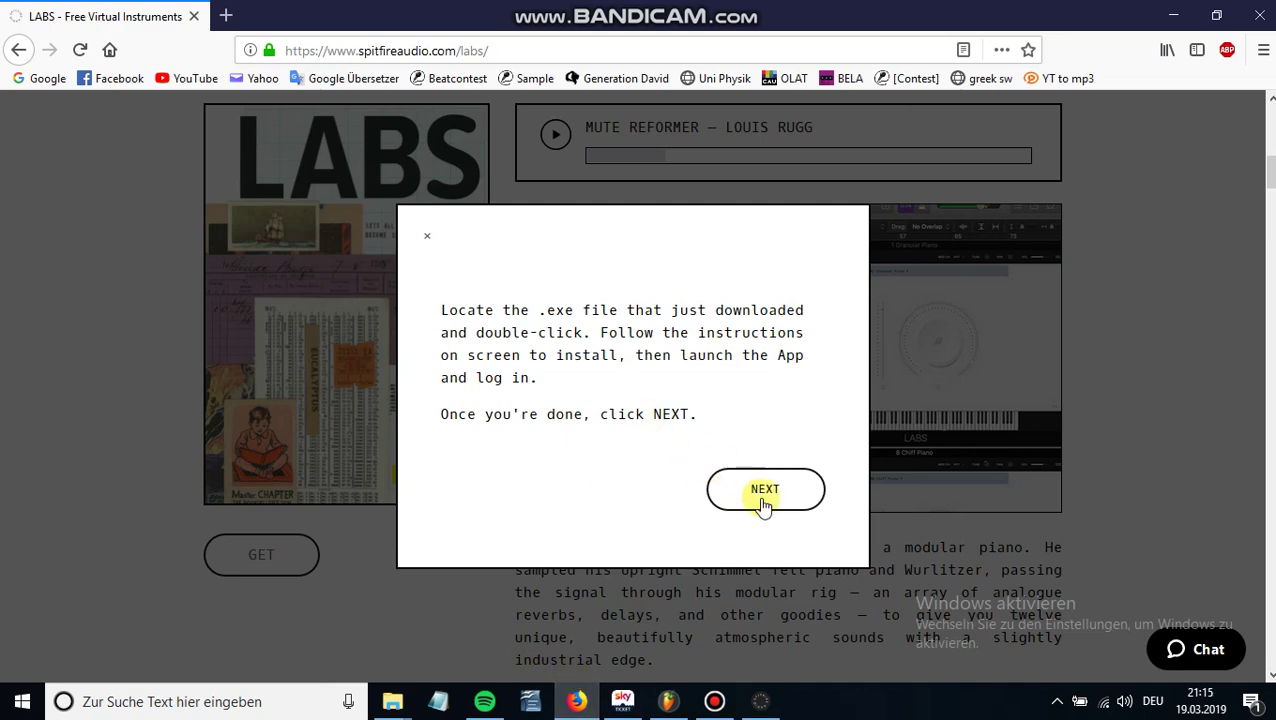
# Hand the Modular Piano download to the Spitfire Audio App and cancel its library reset request.
pyautogui.click(762, 505)
pyautogui.click(735, 427)
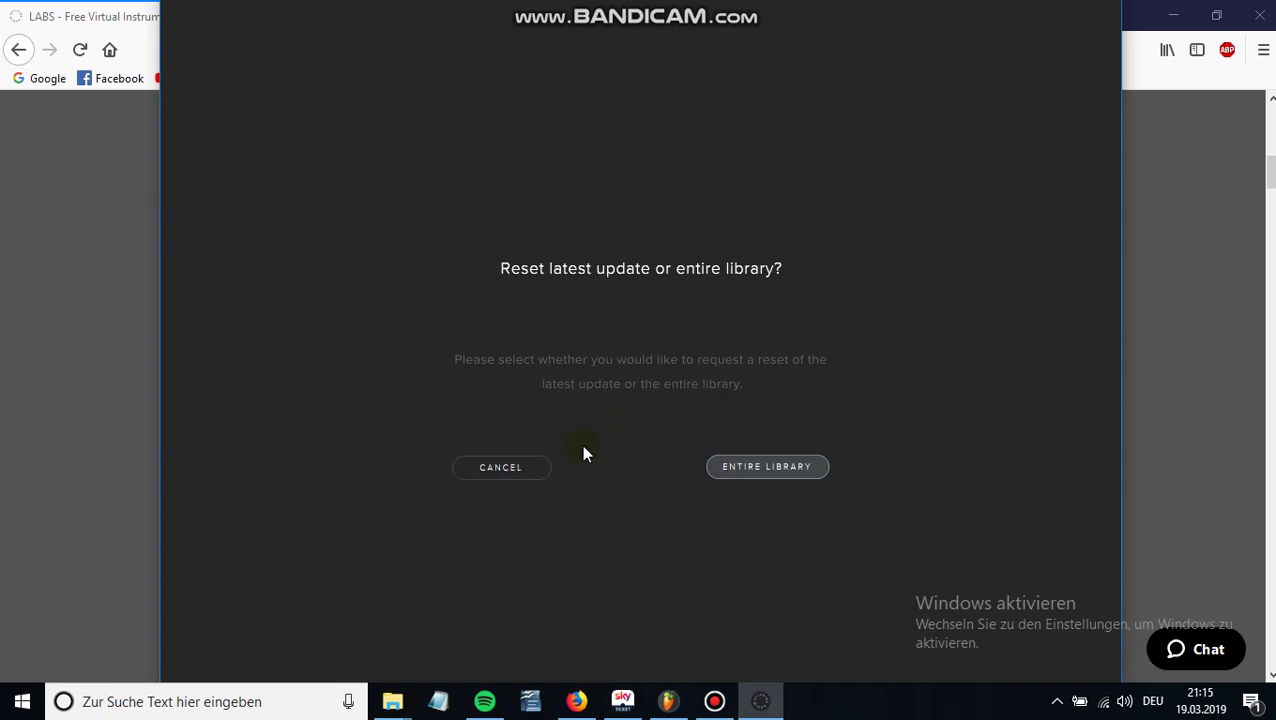
pyautogui.click(490, 468)
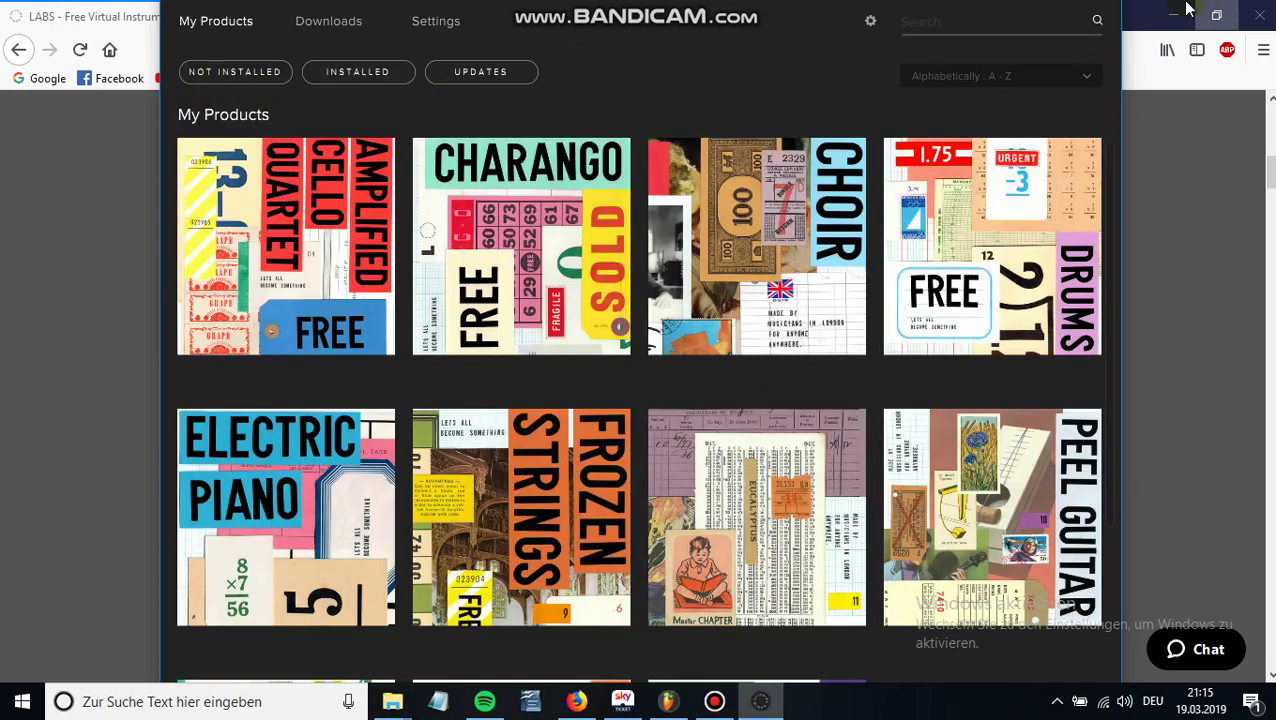
pyautogui.rightClick(785, 702)
# Close the Spitfire Audio App, minimize the browser and Downloads folder, and restore FL Studio.
pyautogui.click(740, 662)
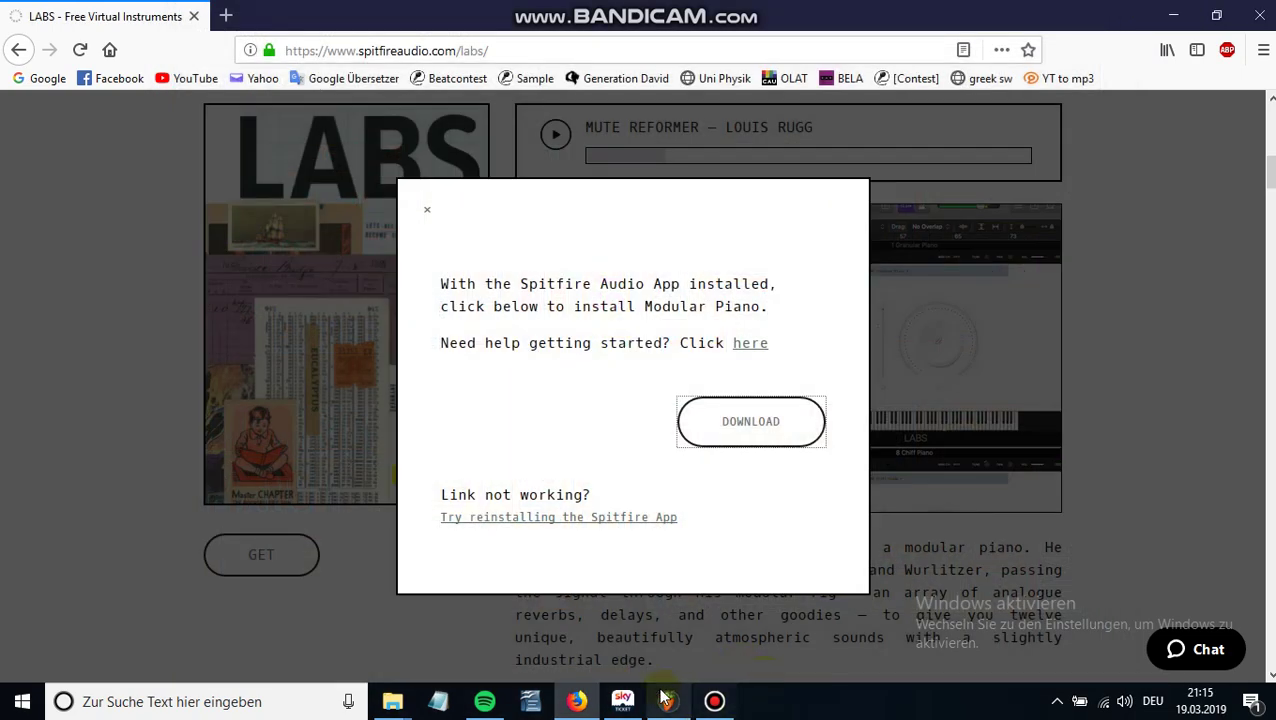
pyautogui.click(576, 702)
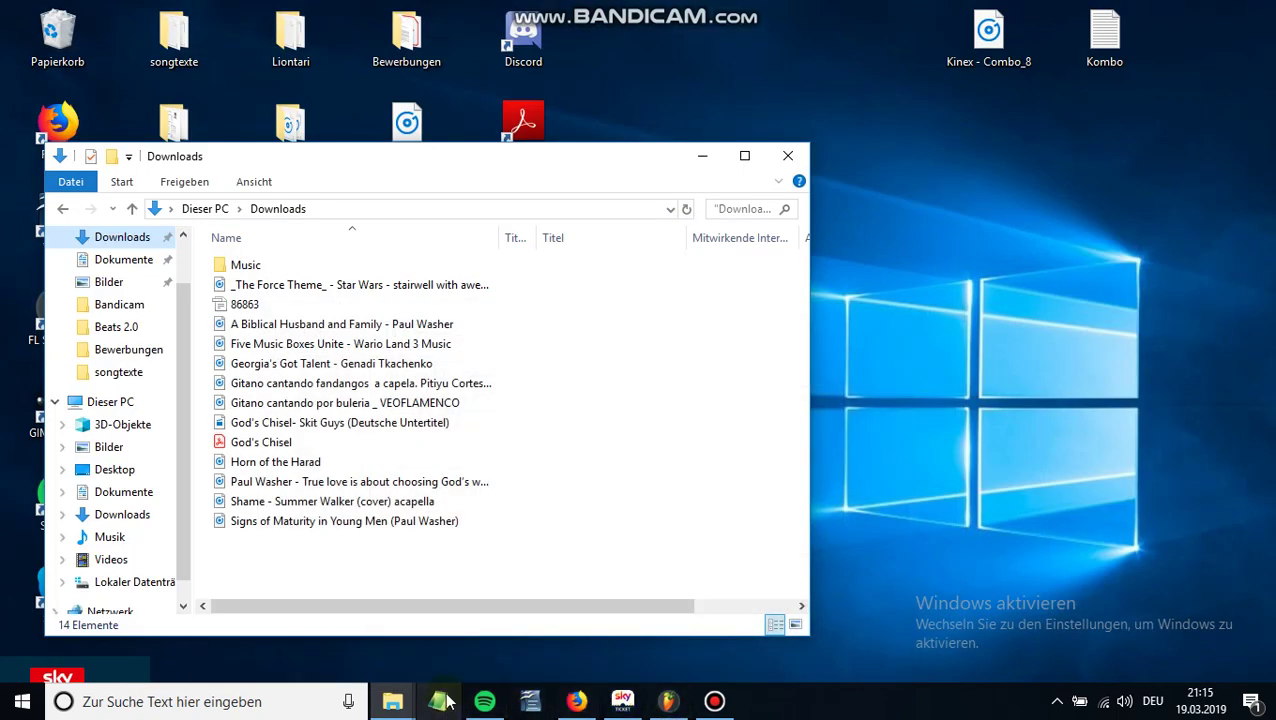
pyautogui.click(704, 157)
pyautogui.click(668, 702)
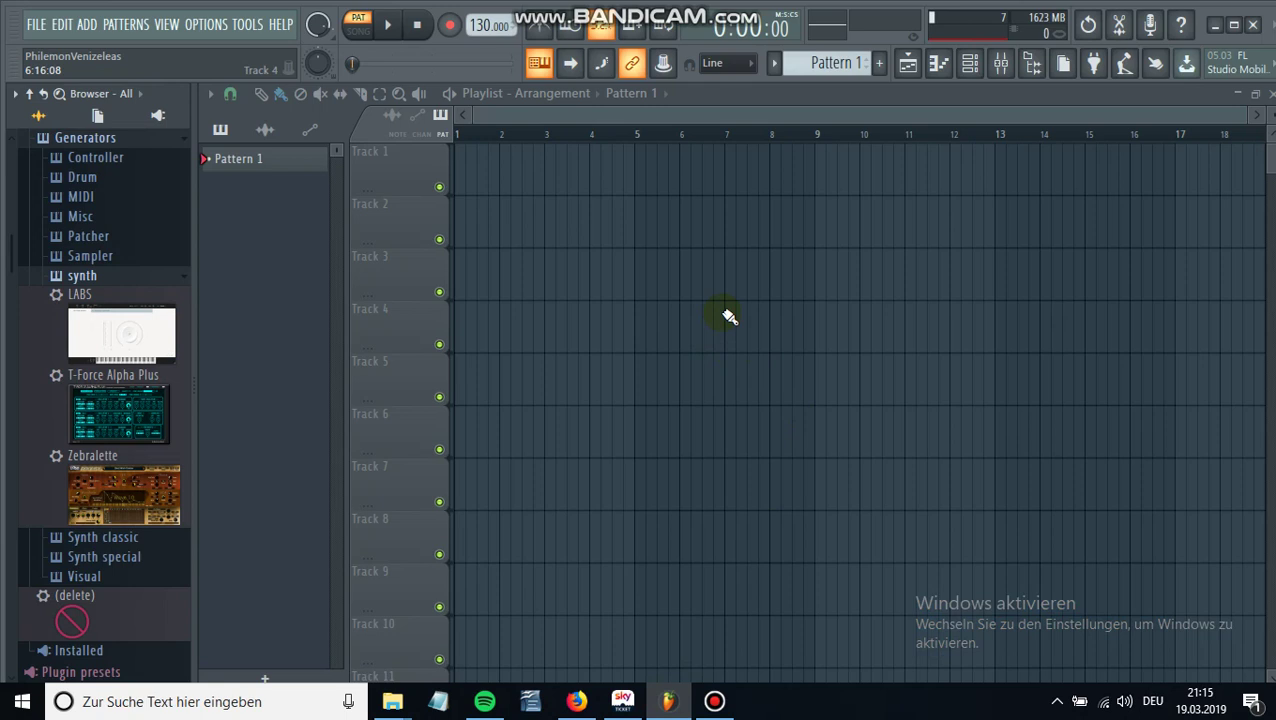
# Open the Plugin Manager via Channel rack's More plugins to check search paths, then close it.
pyautogui.press('F6')
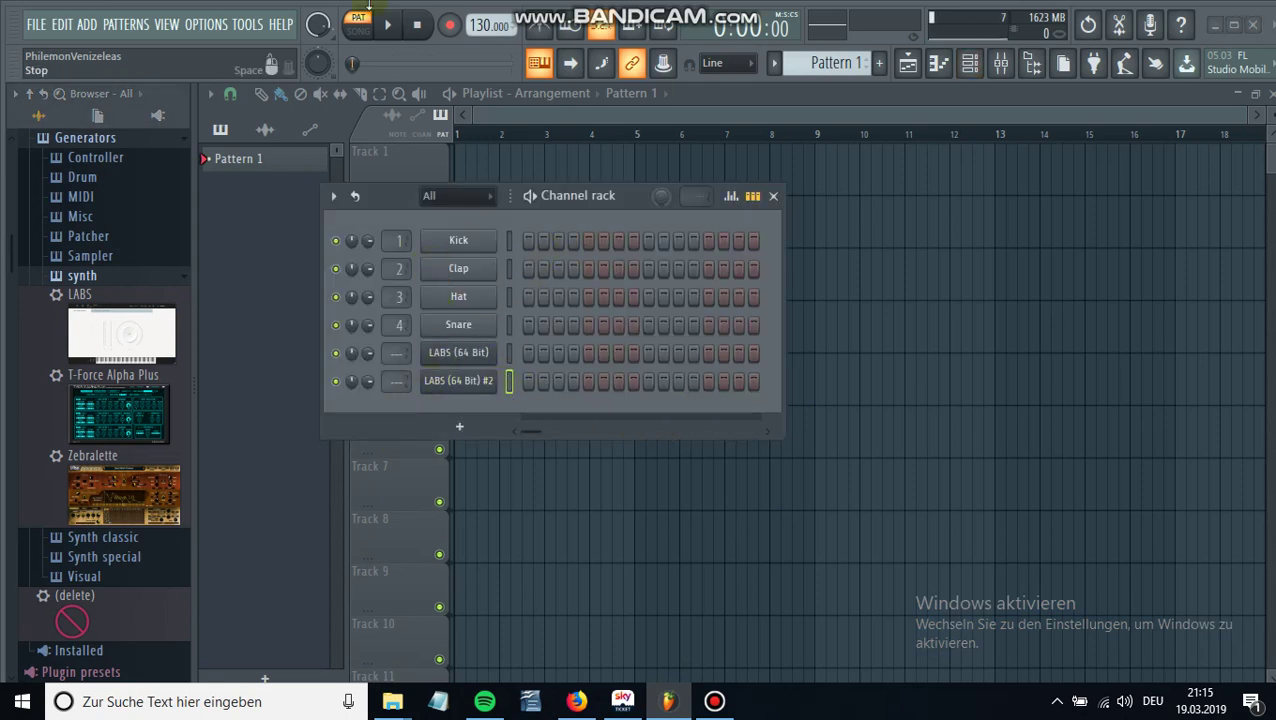
pyautogui.click(459, 426)
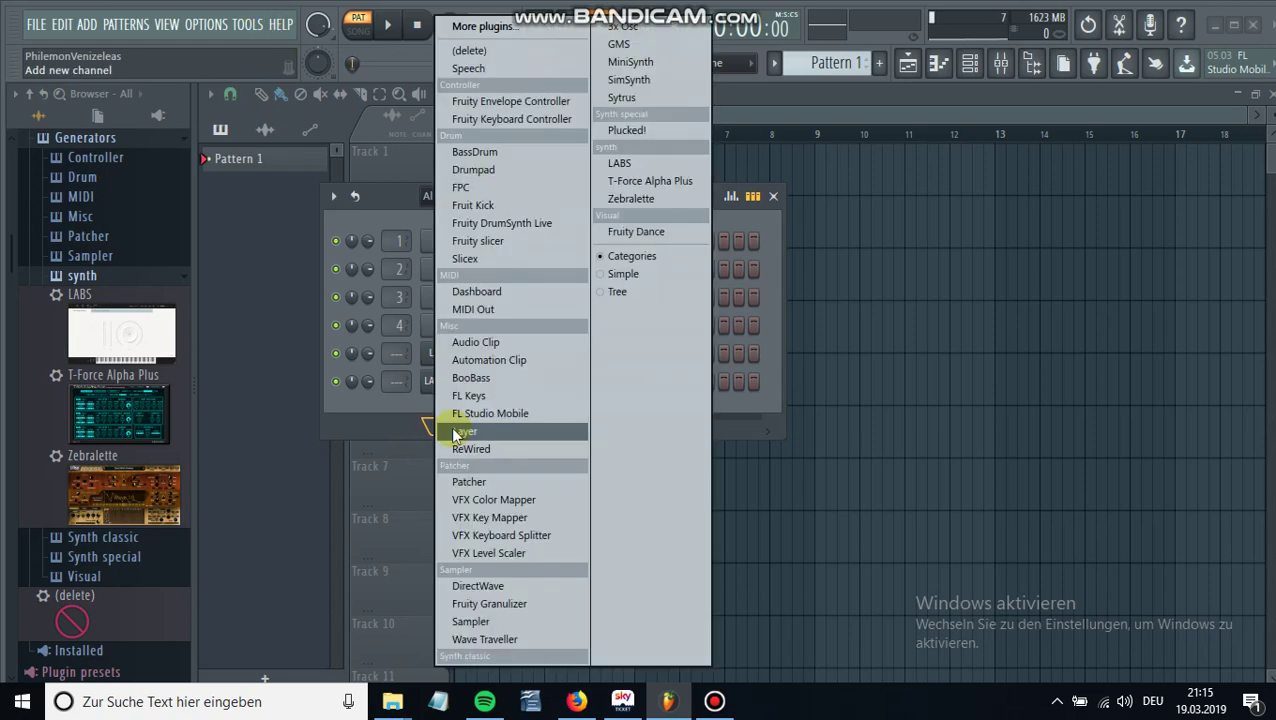
pyautogui.click(503, 28)
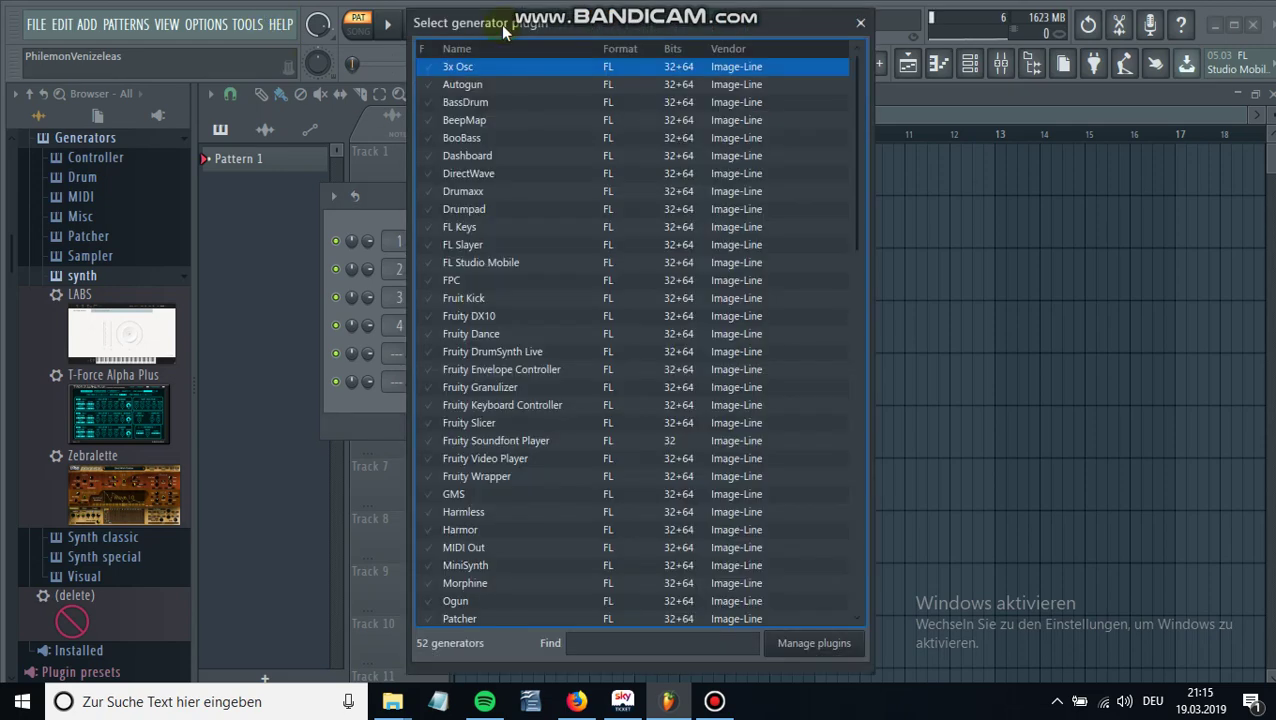
pyautogui.click(813, 642)
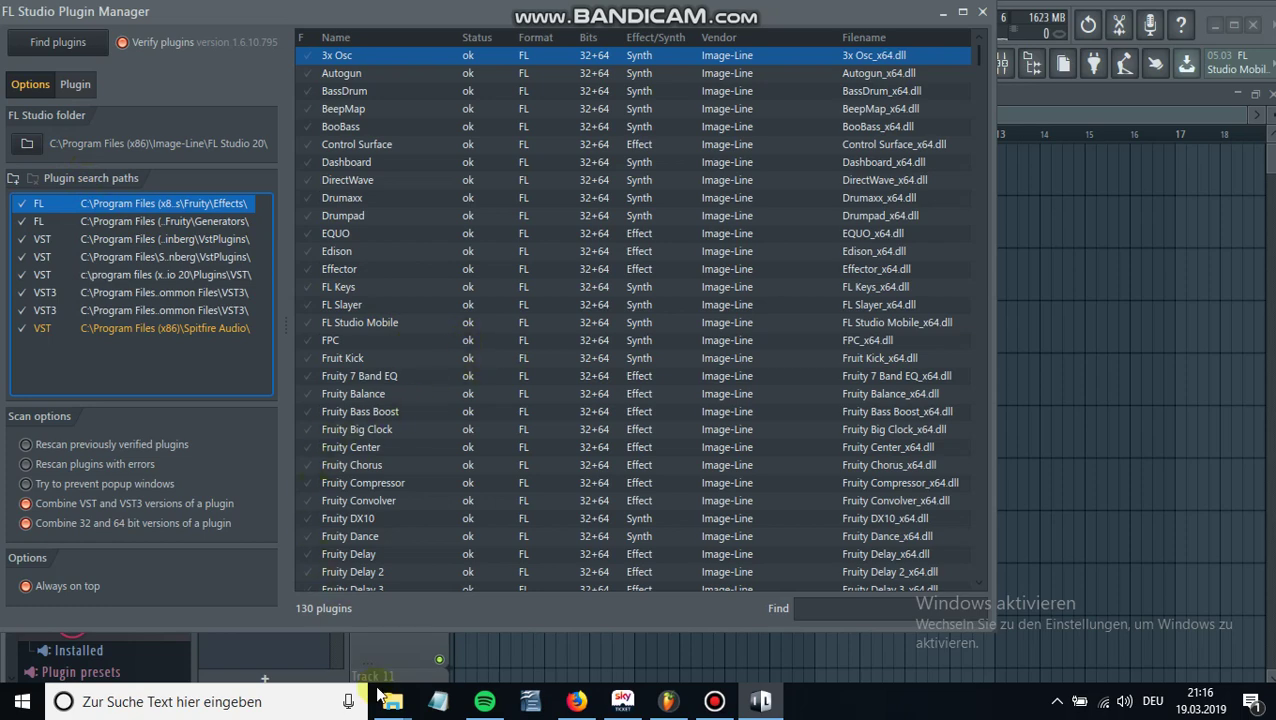
pyautogui.moveTo(391, 700)
pyautogui.moveTo(308, 628)
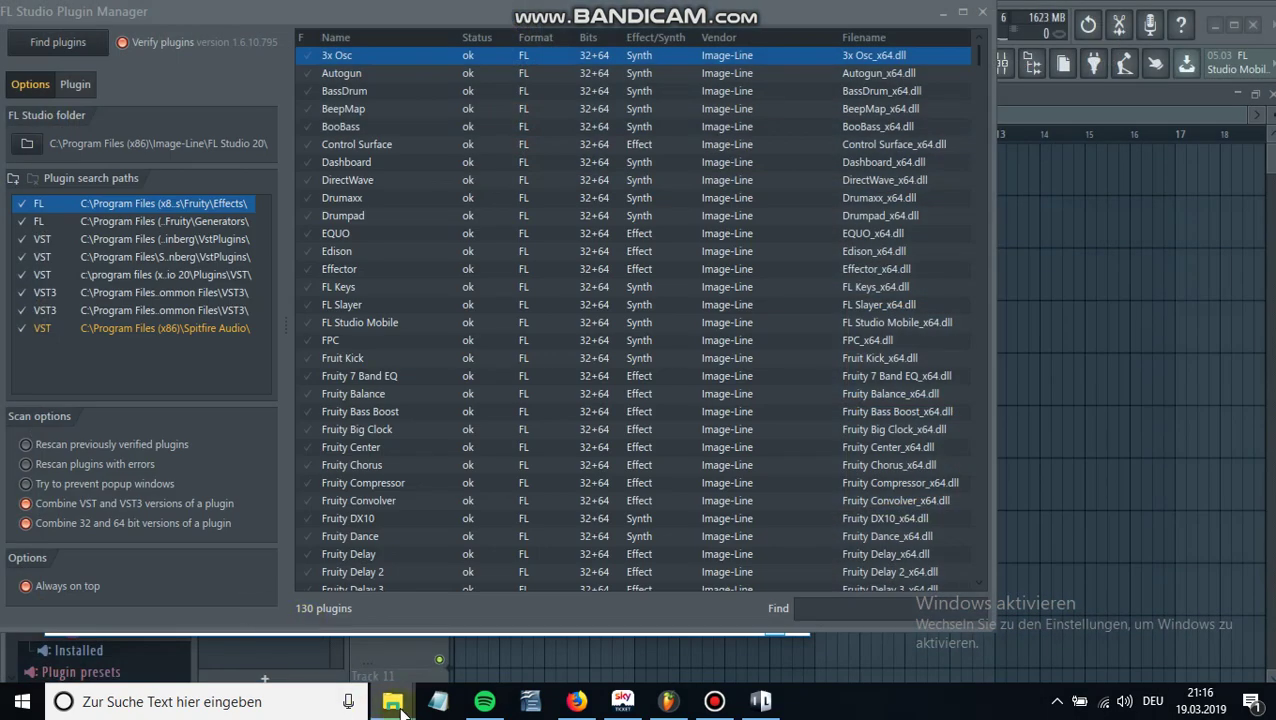
pyautogui.click(950, 20)
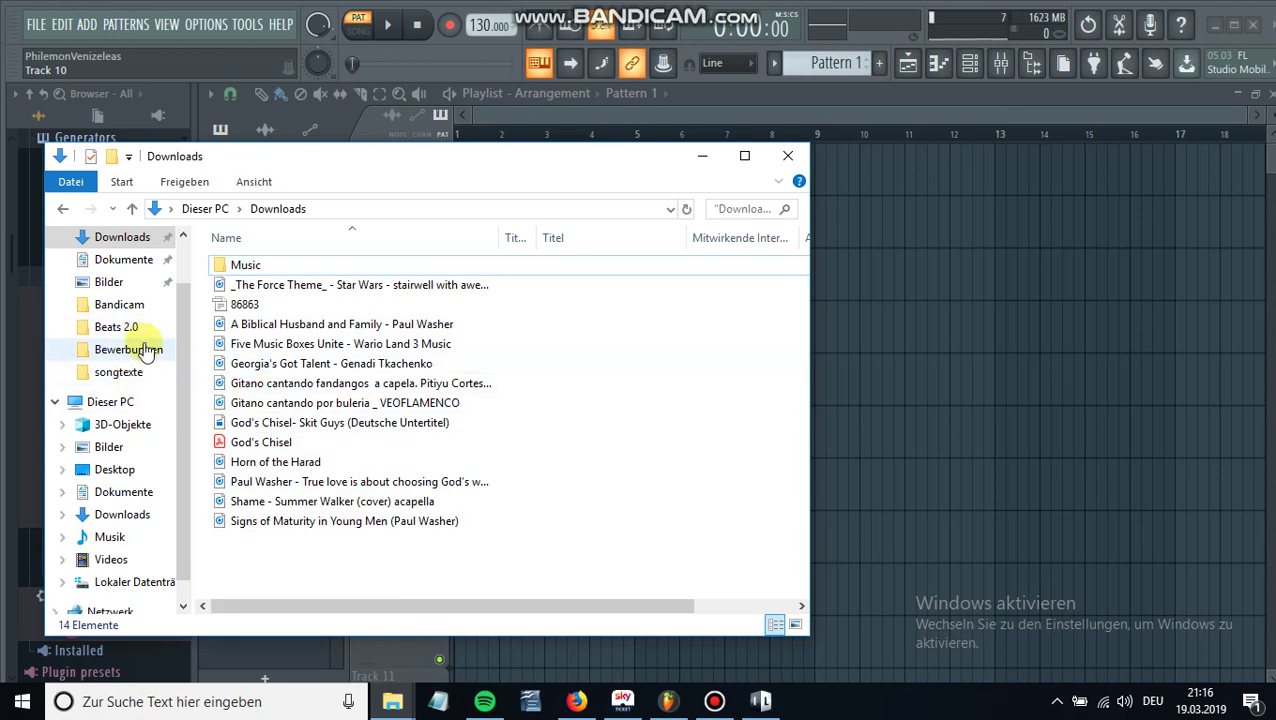
# Browse This PC > C: > Programme (x86) > Spitfire Audio to inspect its files, then close Explorer.
pyautogui.click(115, 403)
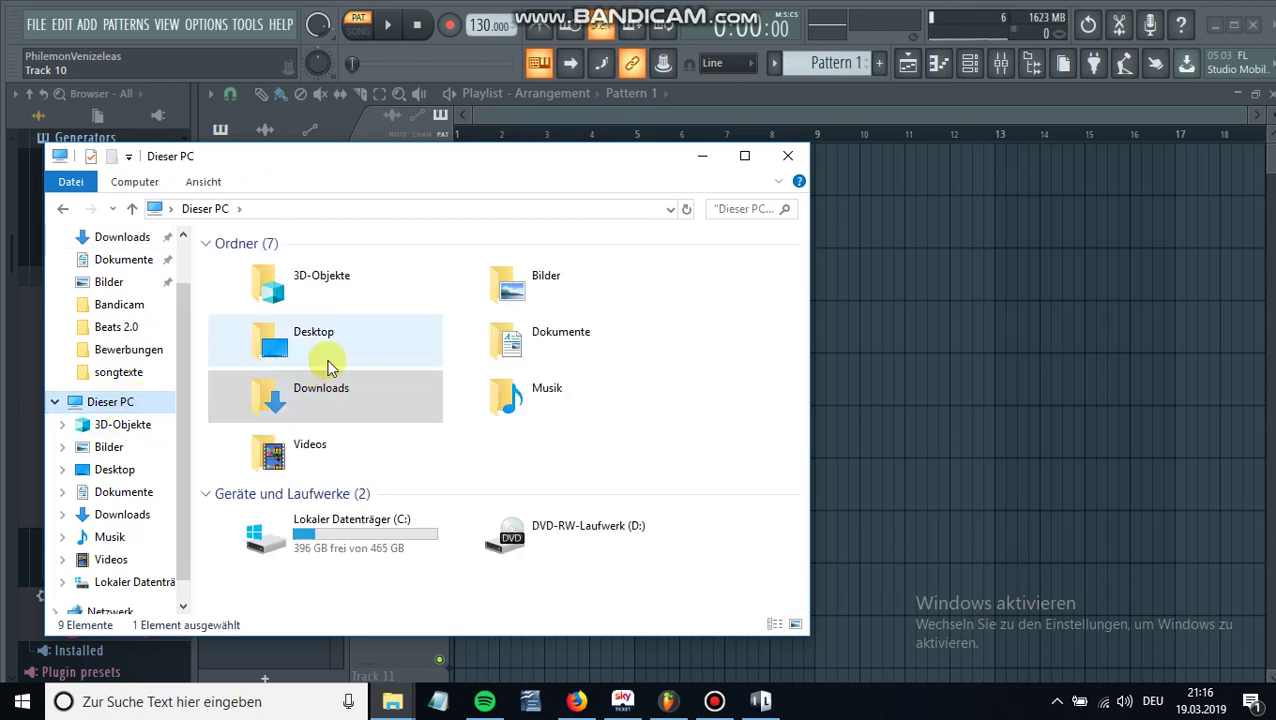
pyautogui.doubleClick(385, 542)
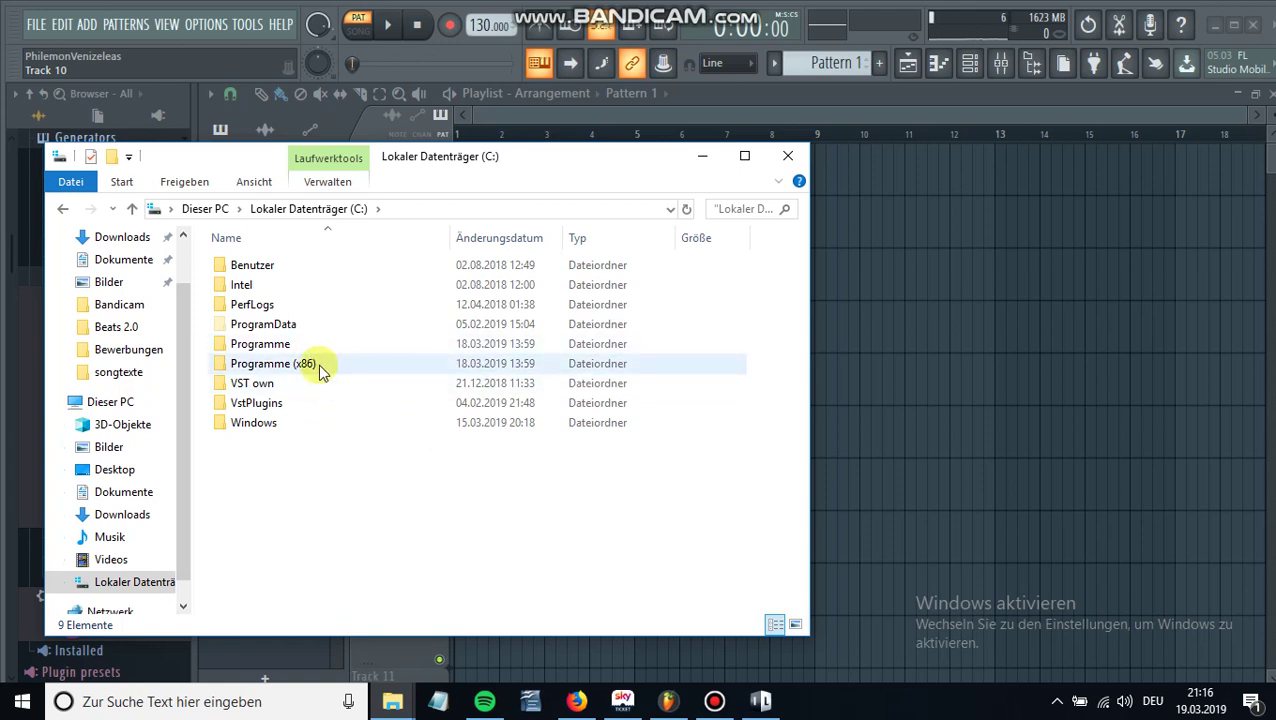
pyautogui.doubleClick(318, 364)
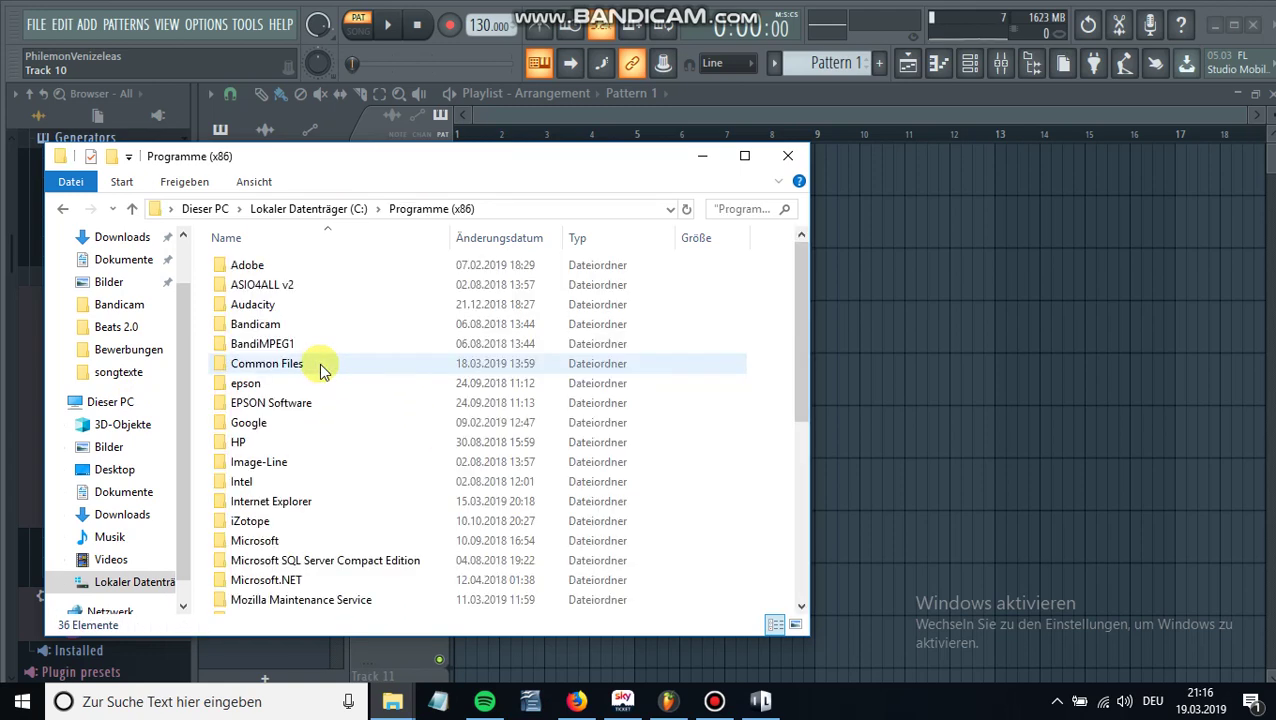
pyautogui.scroll(-6, 330, 320)
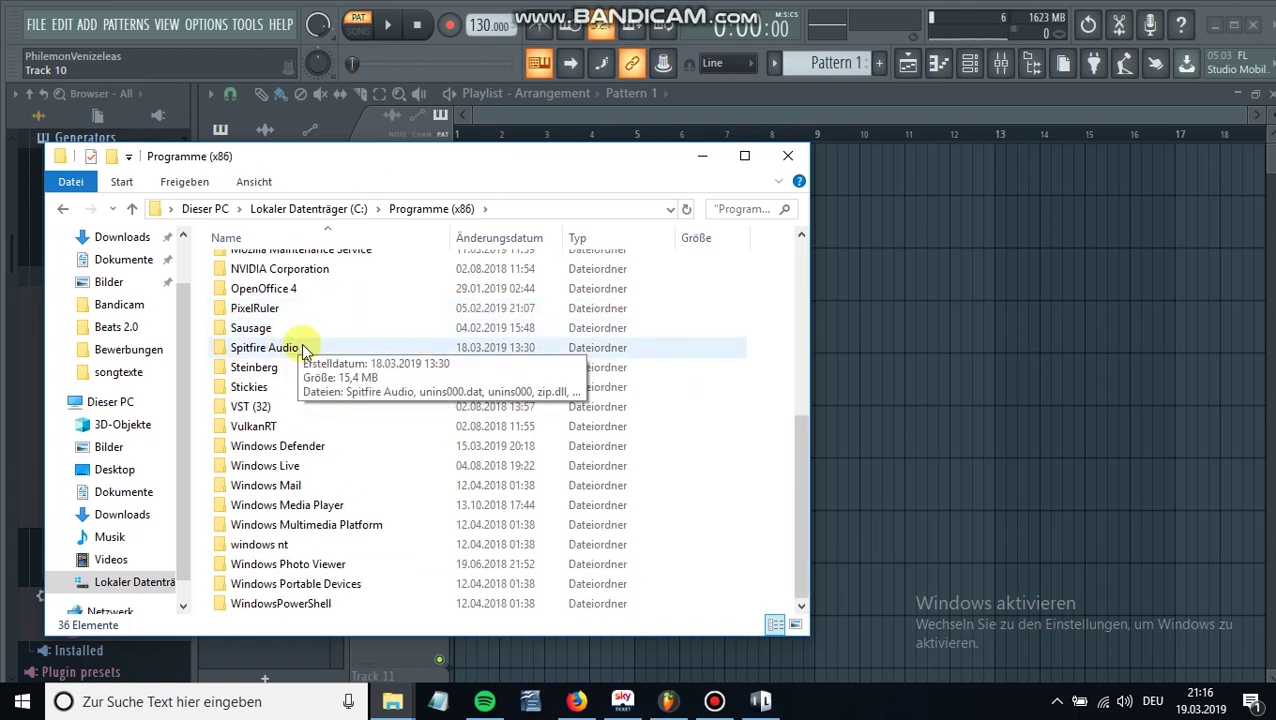
pyautogui.doubleClick(301, 343)
pyautogui.click(291, 263)
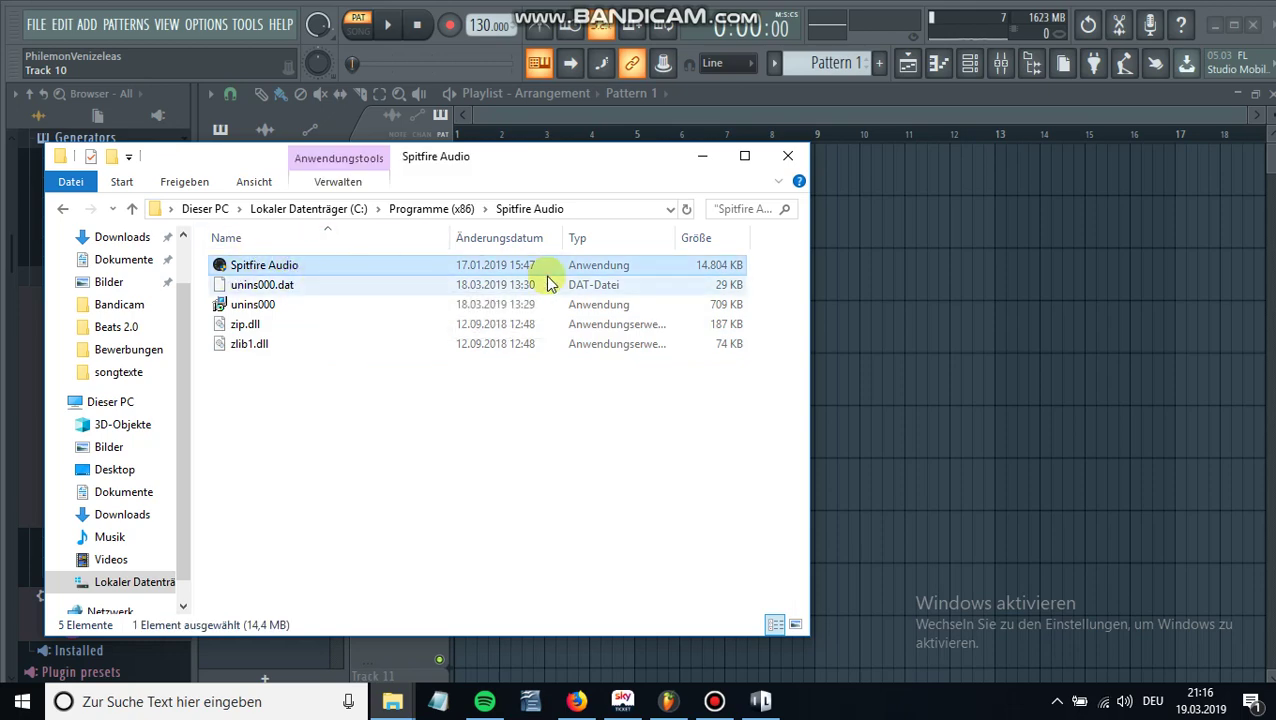
pyautogui.click(131, 208)
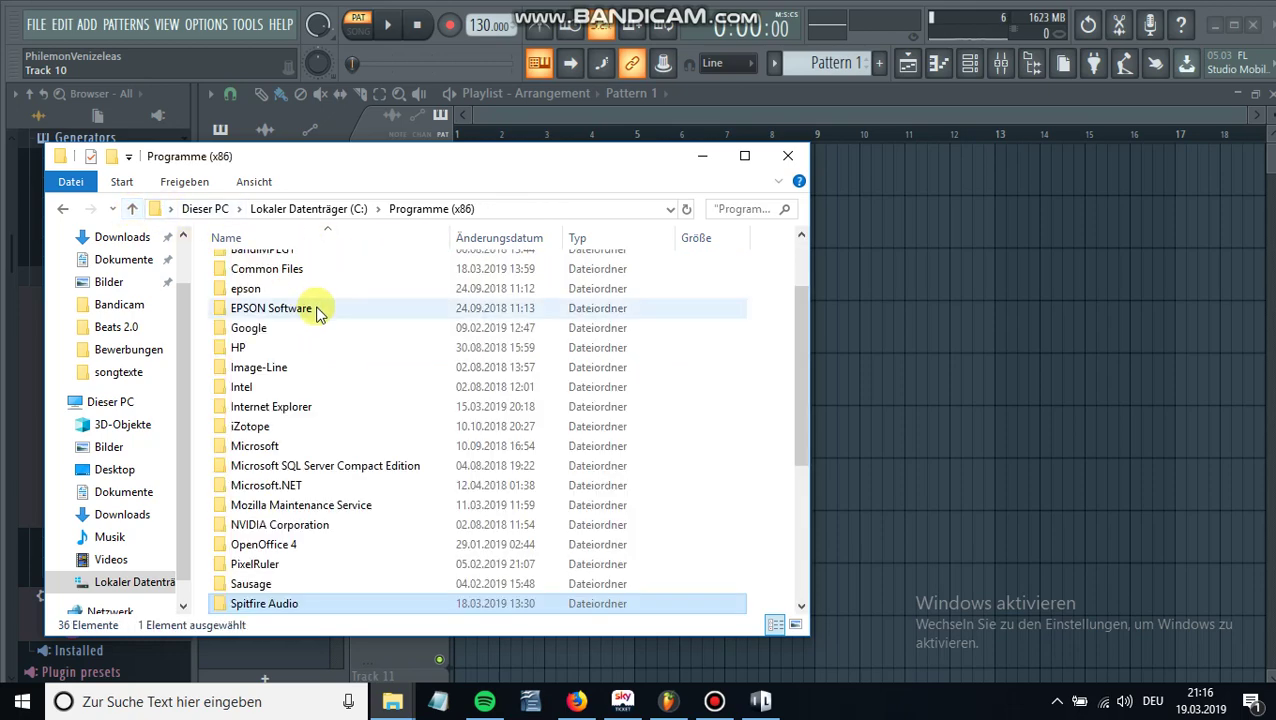
pyautogui.scroll(-3, 320, 400)
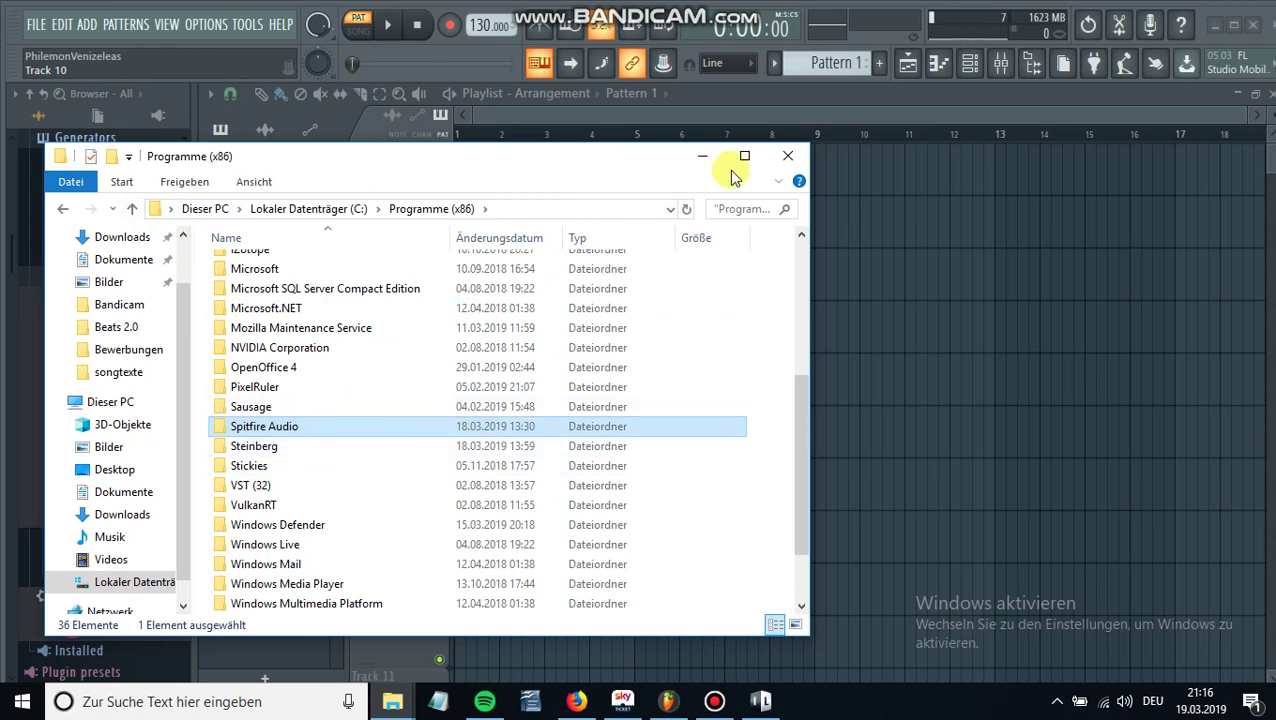
pyautogui.click(787, 156)
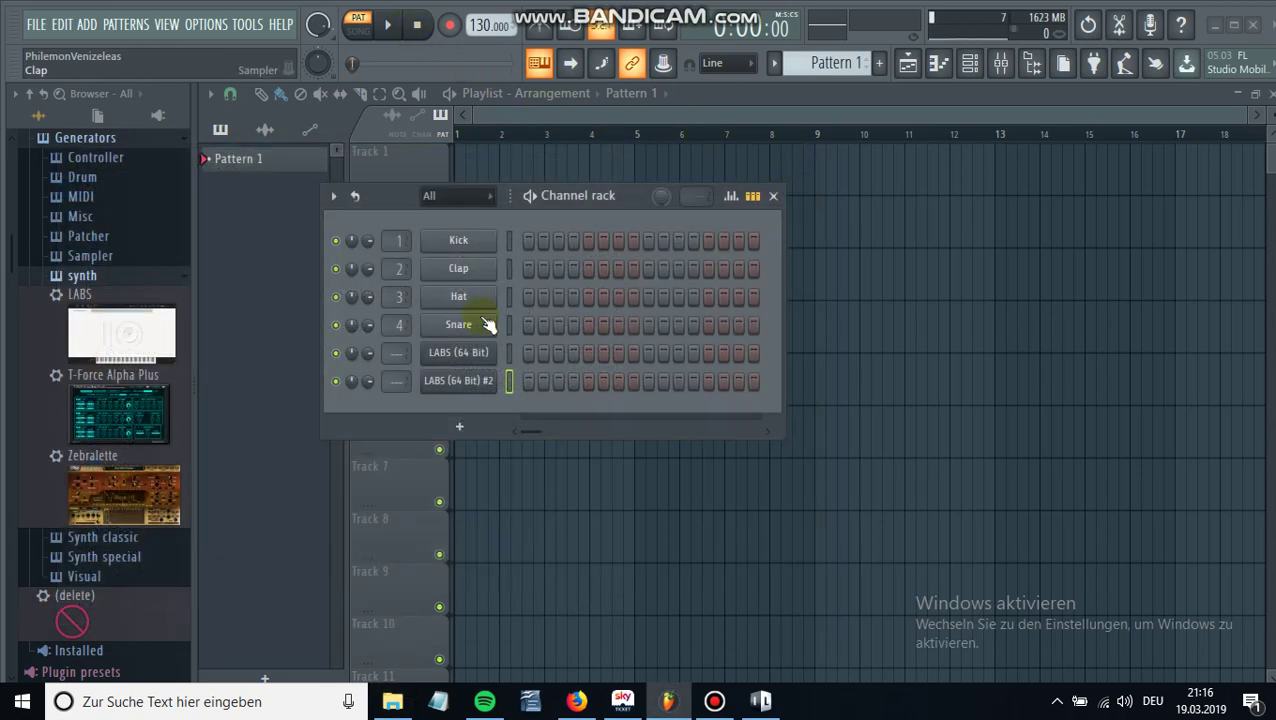
# Add C:\Program Files (x86)\Spitfire Audio\ as a new Plugin Manager search path.
pyautogui.click(764, 703)
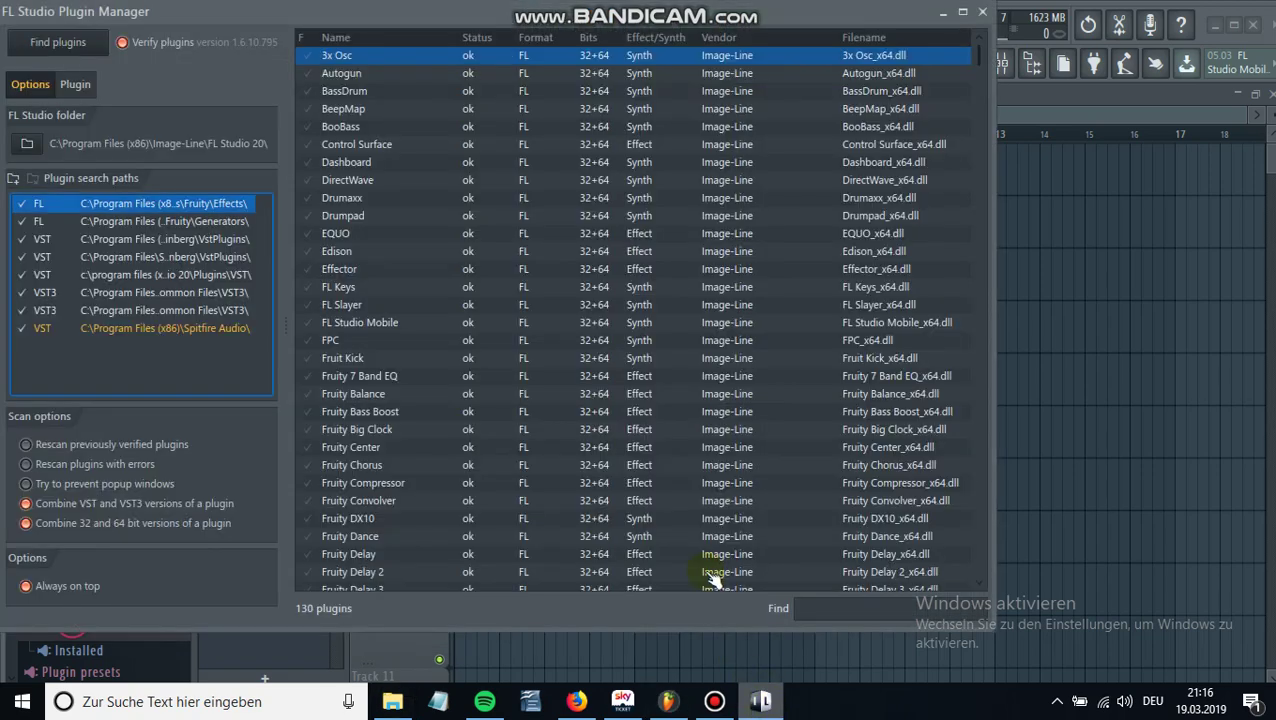
pyautogui.click(14, 180)
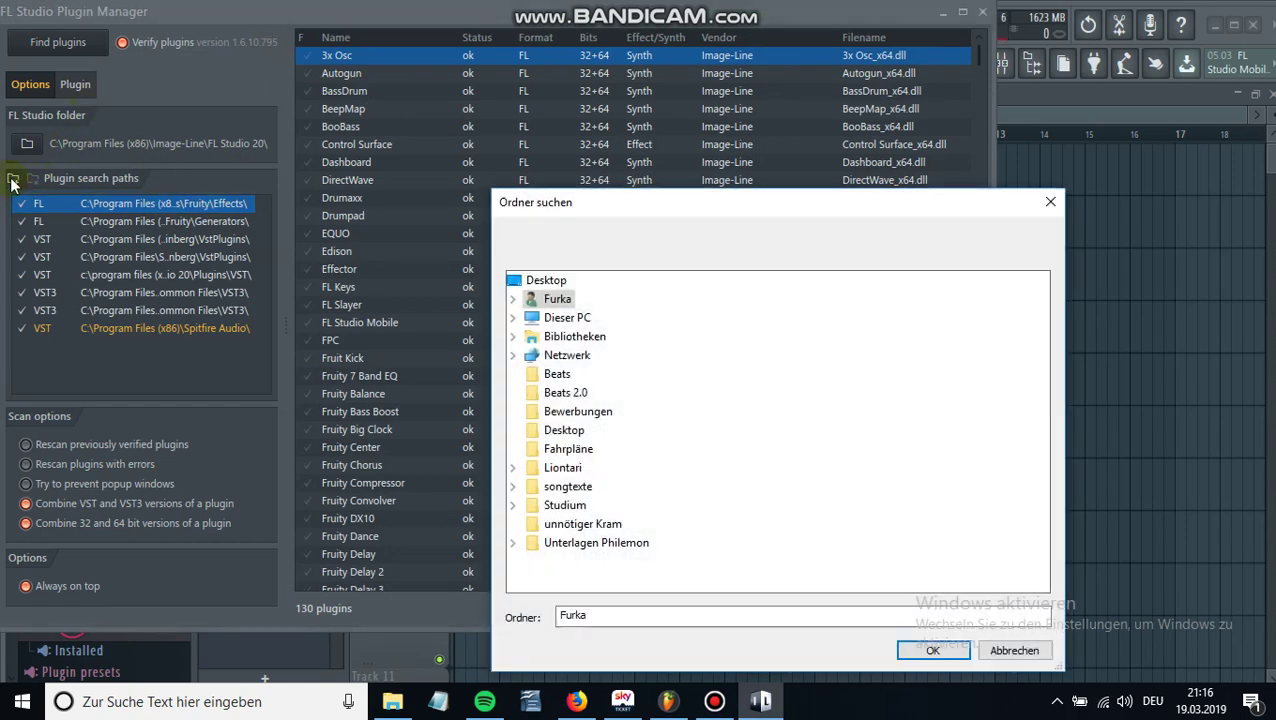
pyautogui.doubleClick(524, 318)
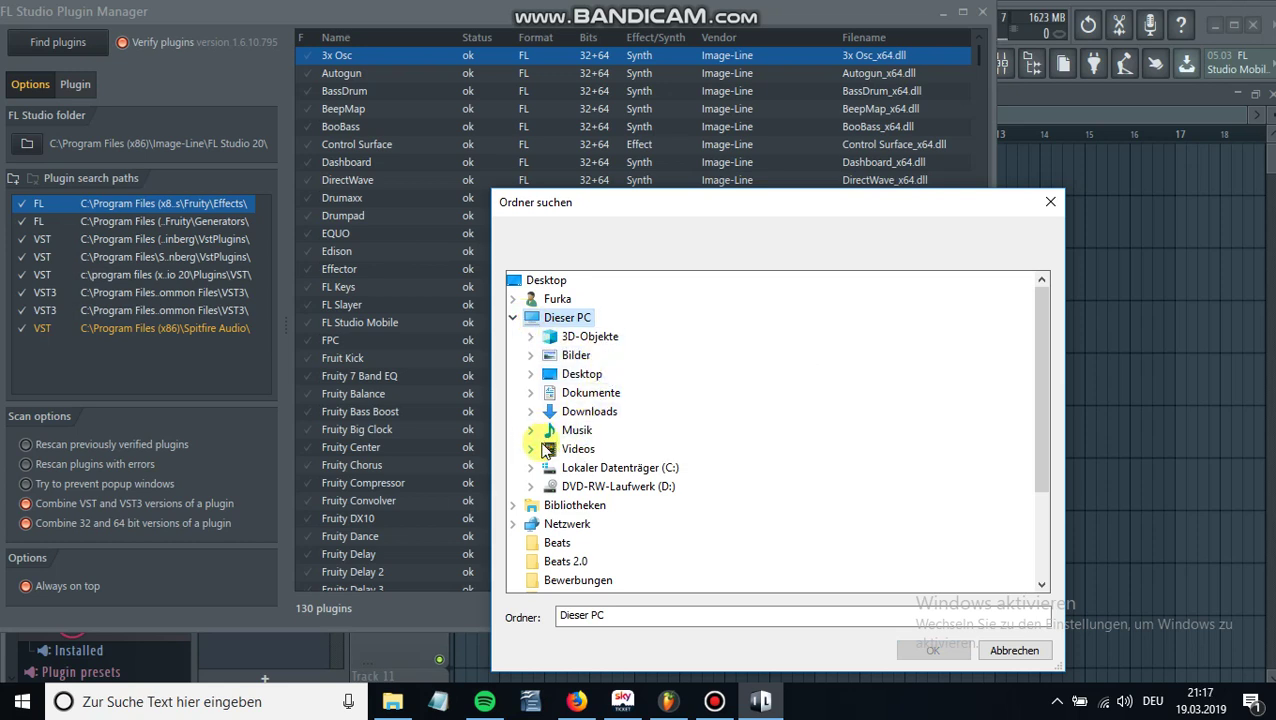
pyautogui.click(530, 467)
pyautogui.scroll(-3, 580, 385)
pyautogui.click(548, 355)
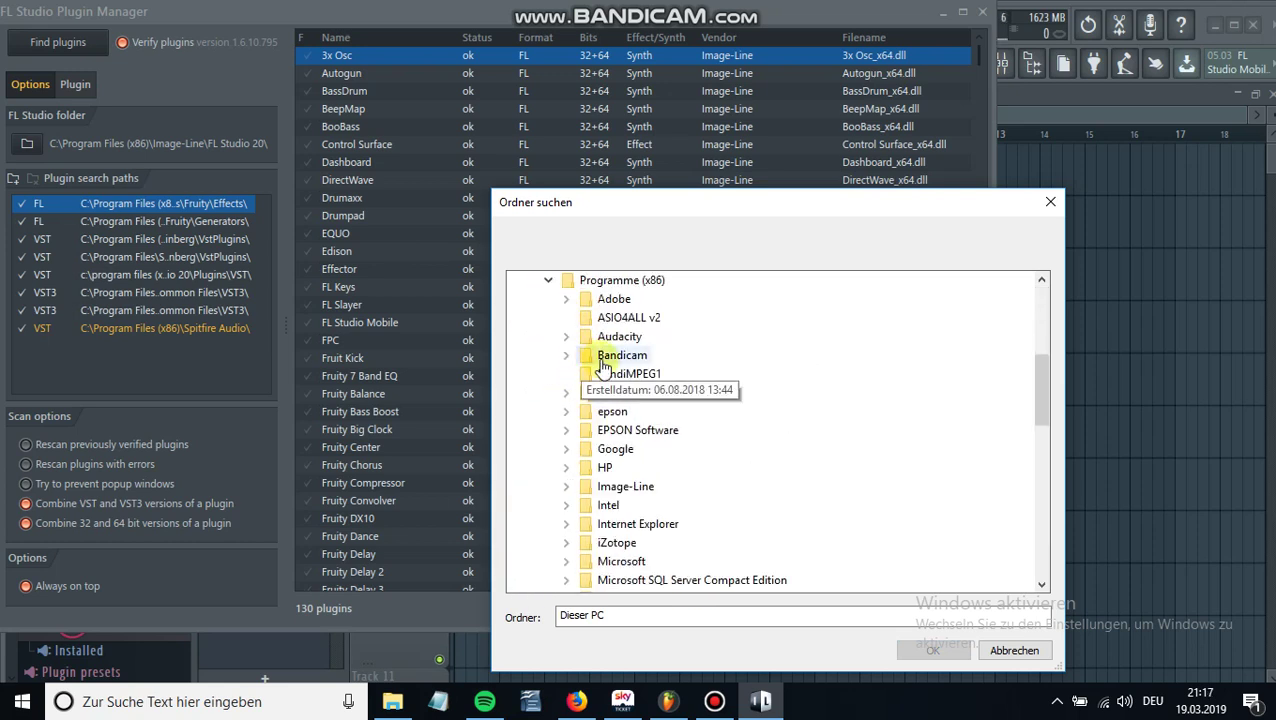
pyautogui.scroll(-2, 605, 378)
pyautogui.scroll(-2, 649, 340)
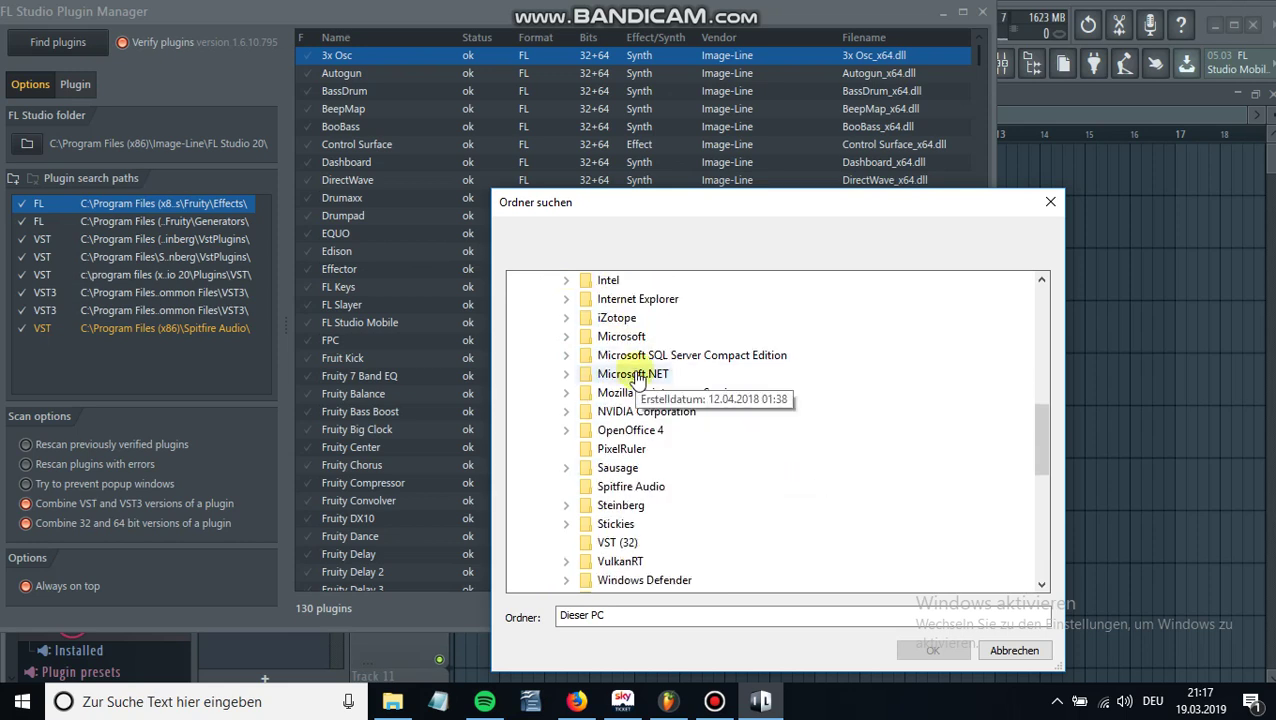
pyautogui.click(648, 489)
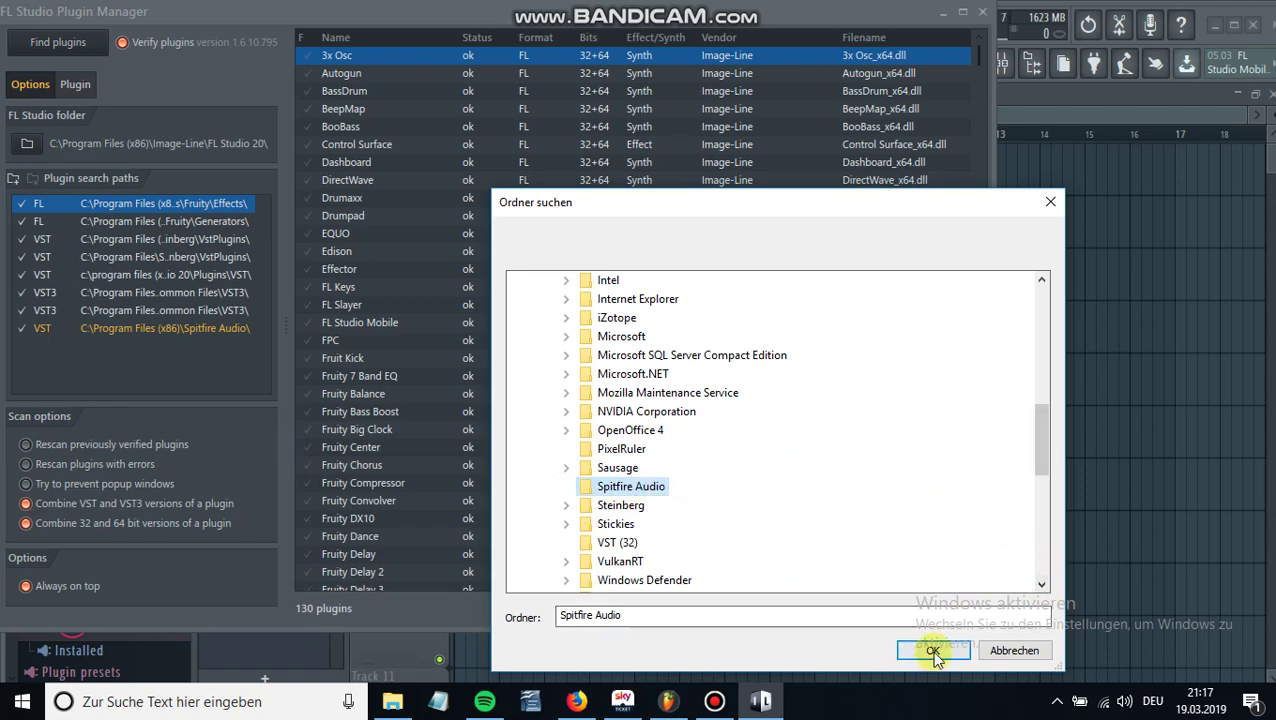
pyautogui.click(1005, 650)
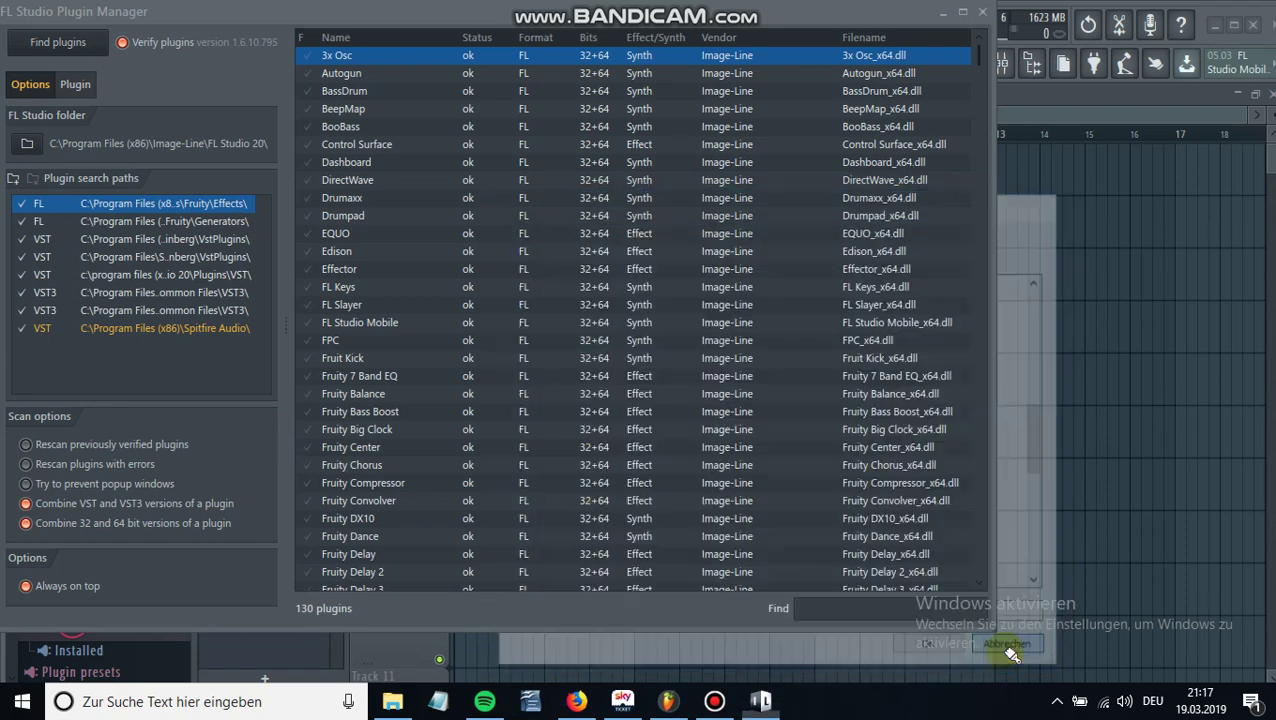
pyautogui.click(137, 330)
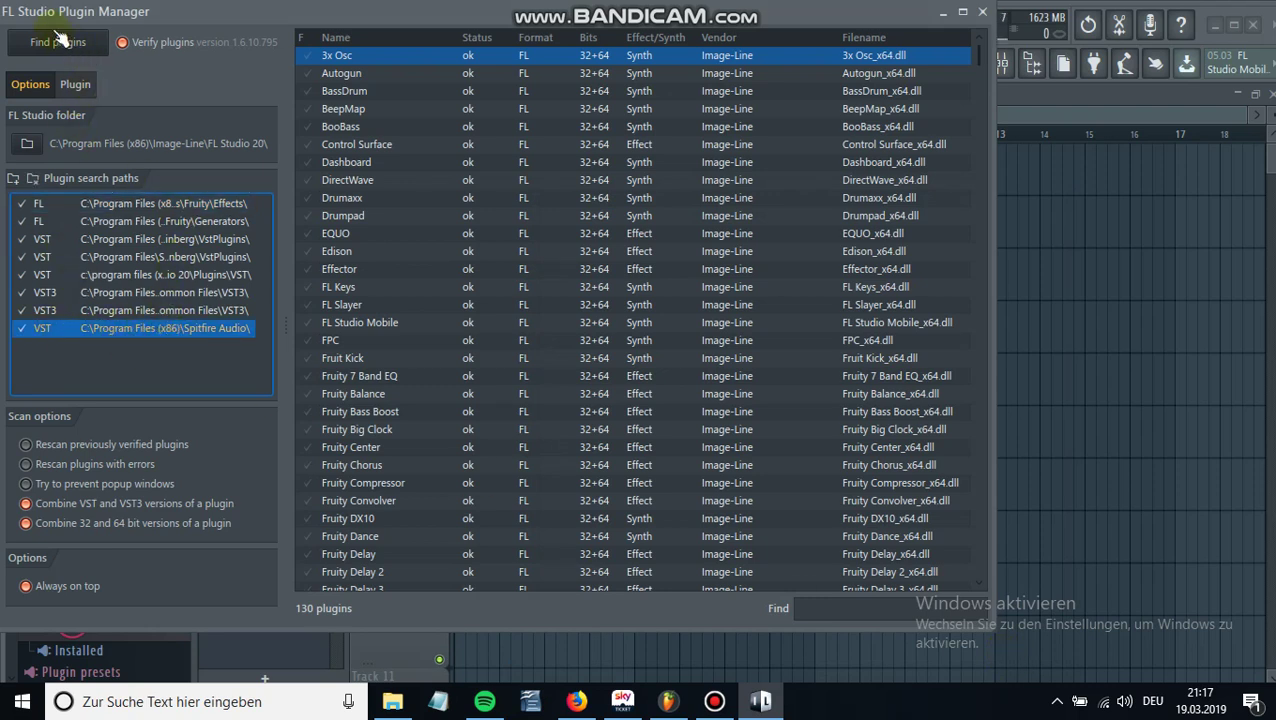
# Inspect the LABS 32-bit and 64-bit VST and VST3 rows at the bottom of the plugin list.
pyautogui.scroll(-20, 556, 178)
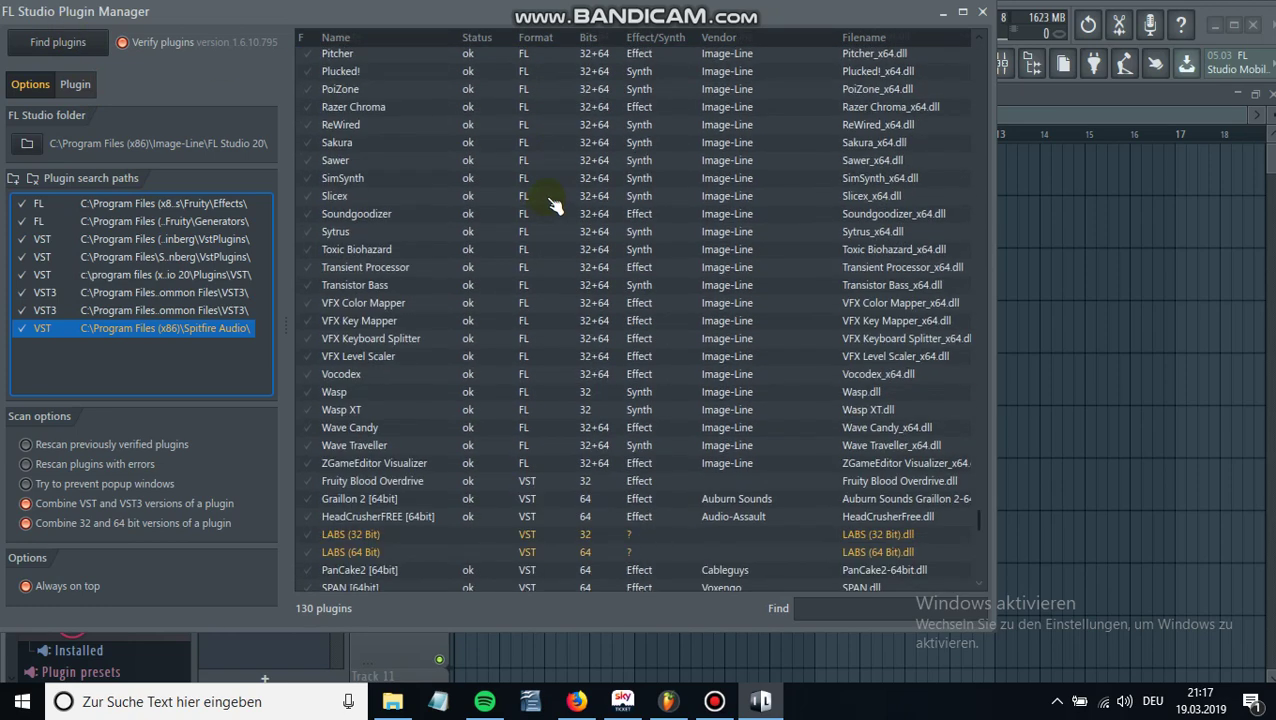
pyautogui.click(370, 357)
pyautogui.click(413, 362)
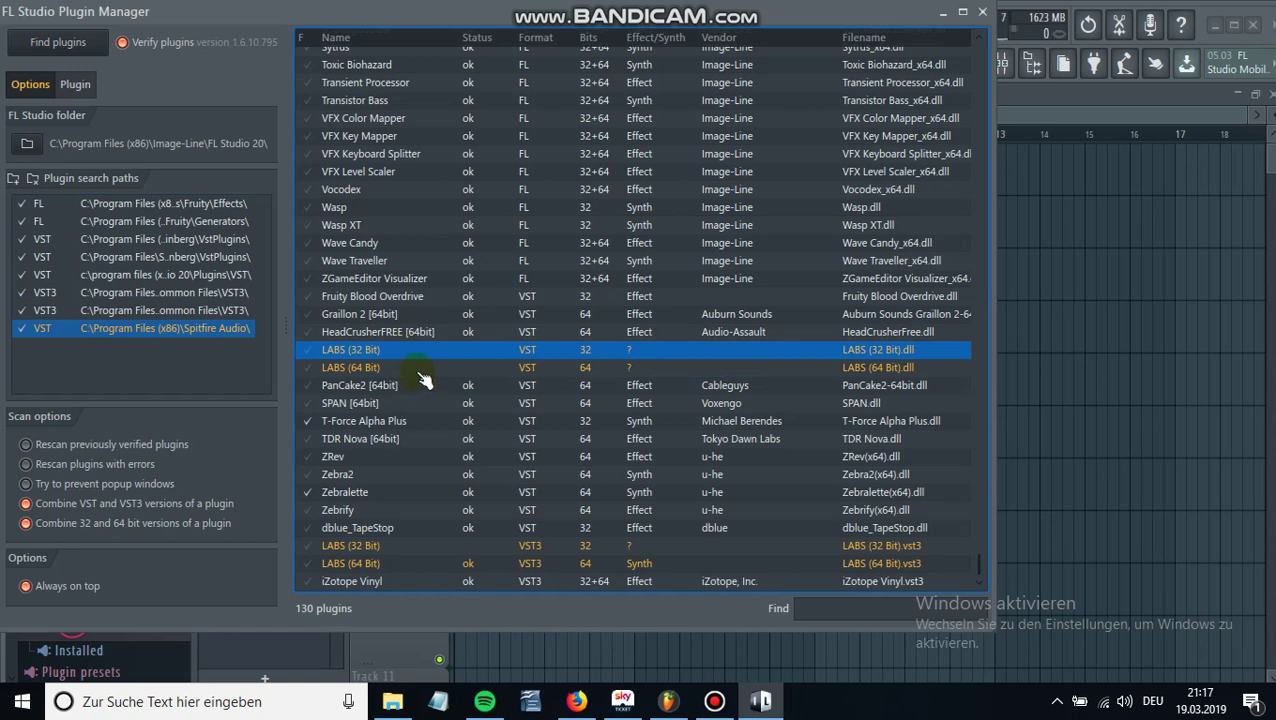
pyautogui.press('Down')
pyautogui.click(467, 550)
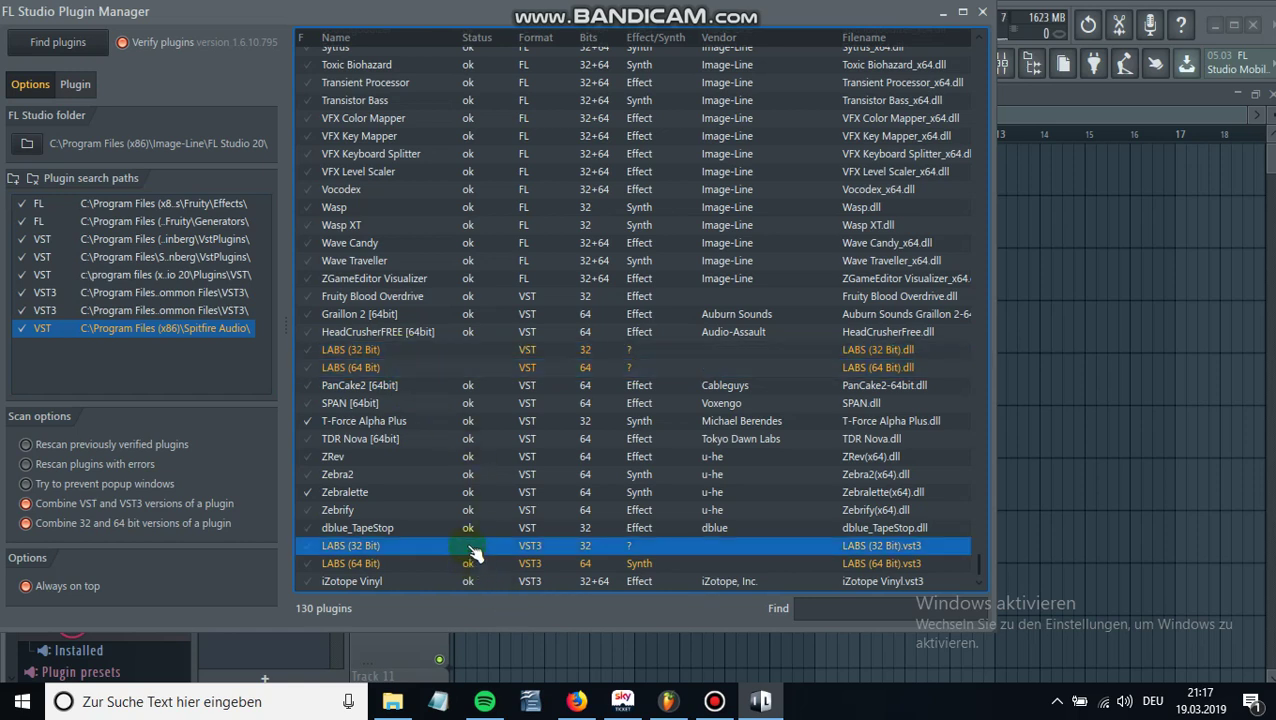
pyautogui.click(476, 566)
pyautogui.click(477, 549)
# Close the Plugin Manager and bring up the full generator plugin list for a new channel.
pyautogui.click(982, 12)
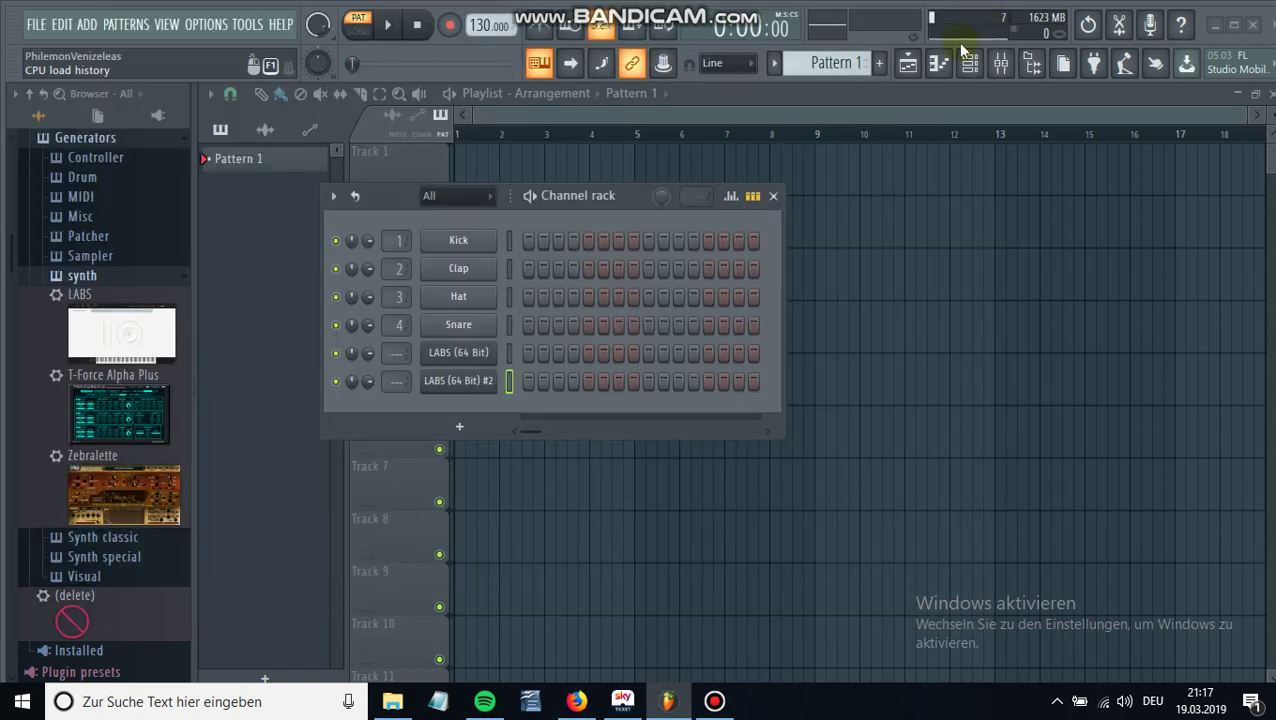
pyautogui.click(464, 429)
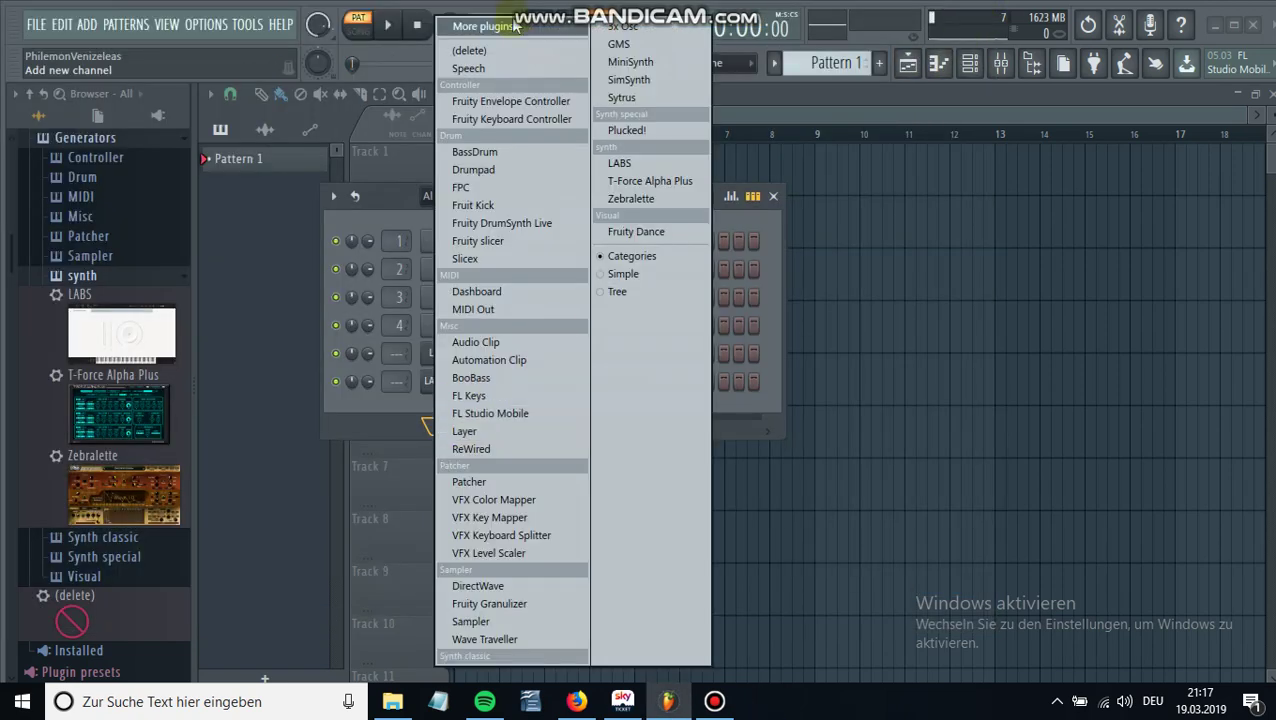
pyautogui.click(483, 26)
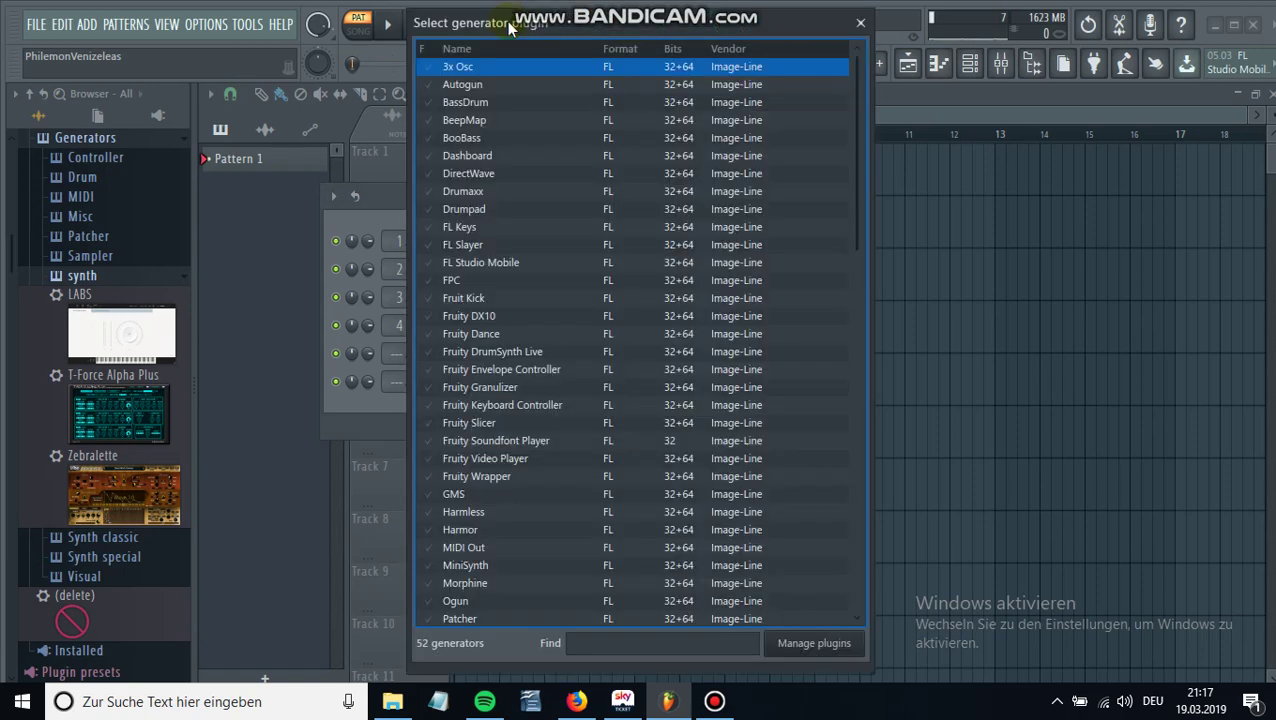
pyautogui.scroll(-7, 548, 140)
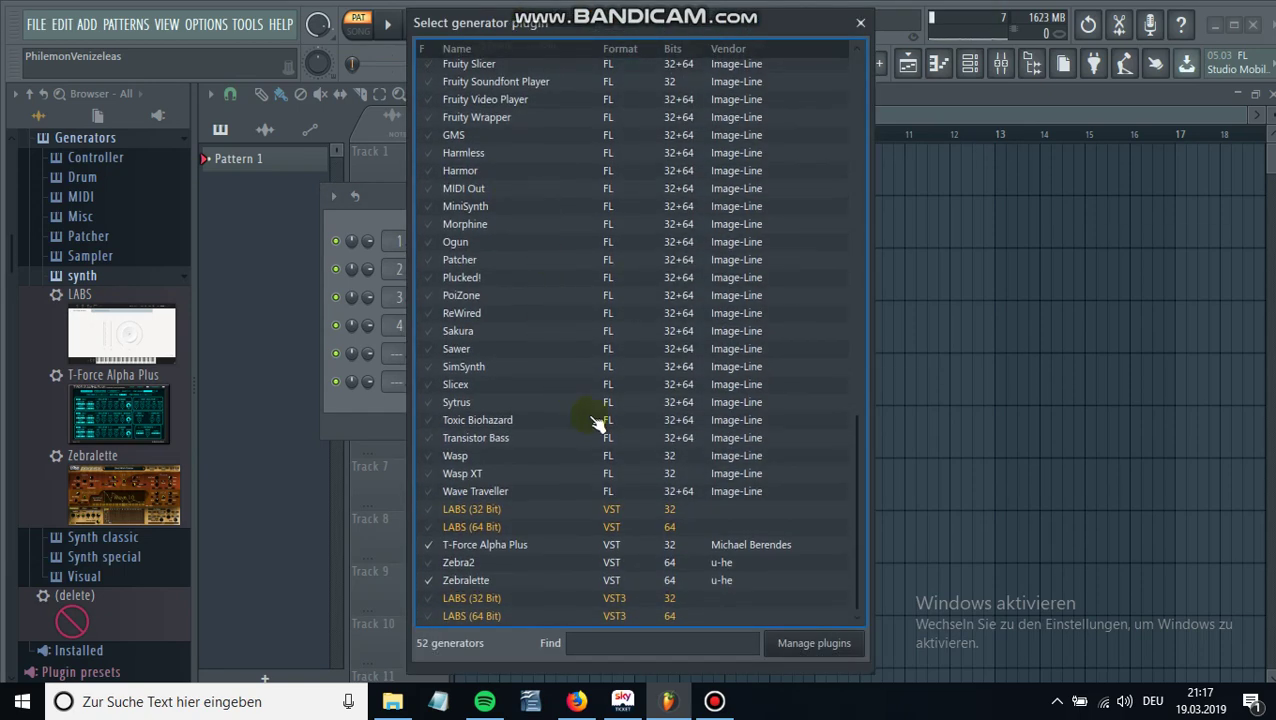
# Compare the LABS entries and load LABS (64 Bit) VST3 as a new channel.
pyautogui.click(508, 529)
pyautogui.click(537, 598)
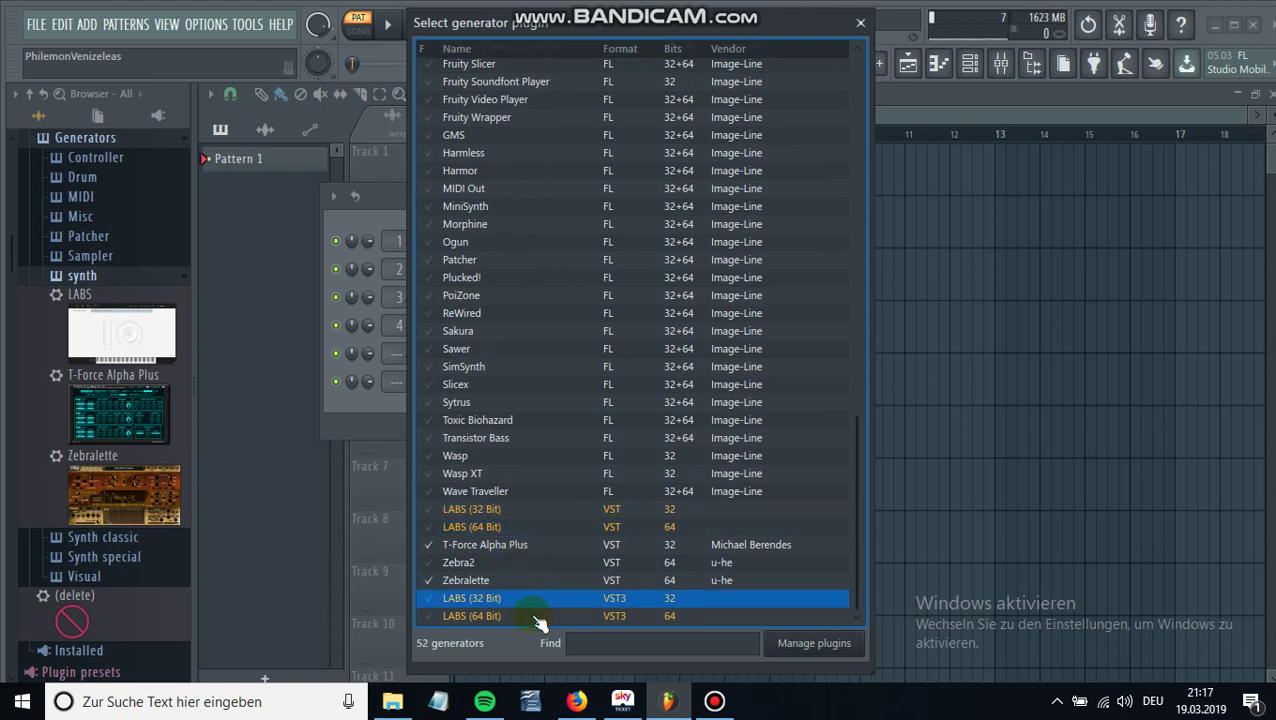
pyautogui.click(541, 614)
pyautogui.click(539, 599)
pyautogui.click(541, 613)
pyautogui.click(563, 597)
pyautogui.click(622, 507)
pyautogui.click(622, 526)
pyautogui.click(623, 615)
pyautogui.click(622, 600)
pyautogui.doubleClick(489, 616)
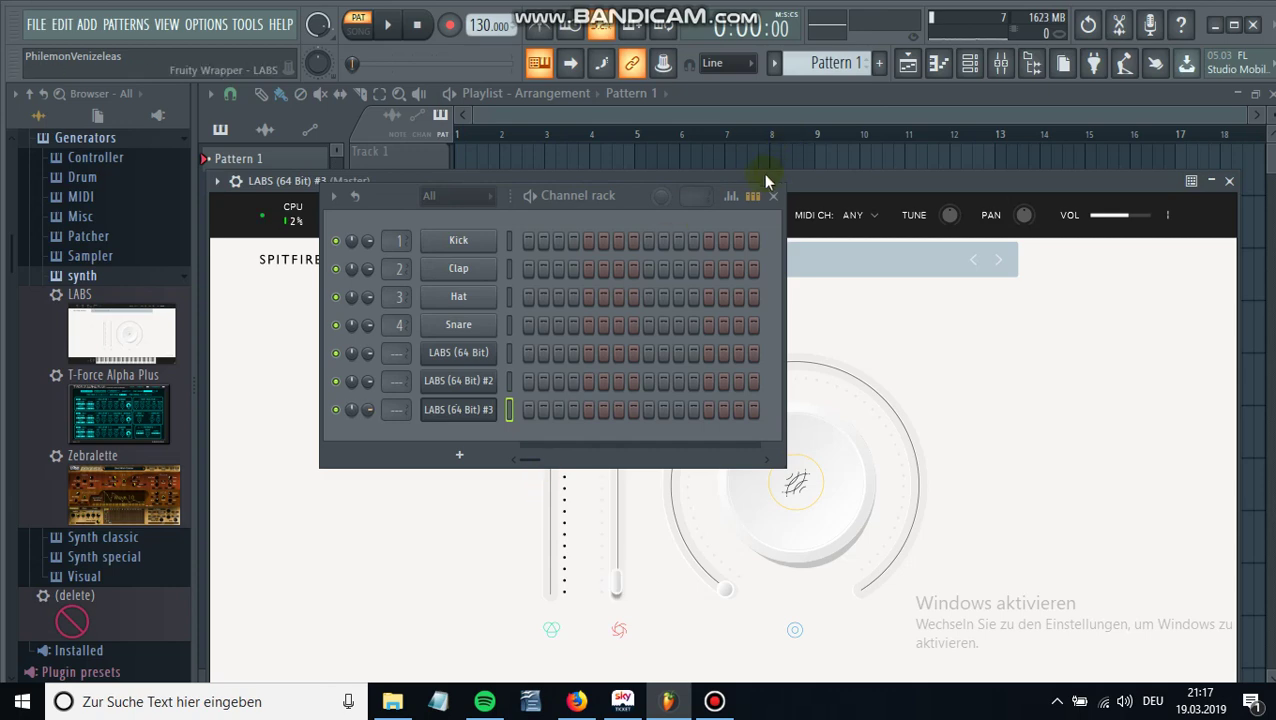
# Move the LABS plugin window up and set it to Detached.
pyautogui.click(724, 185)
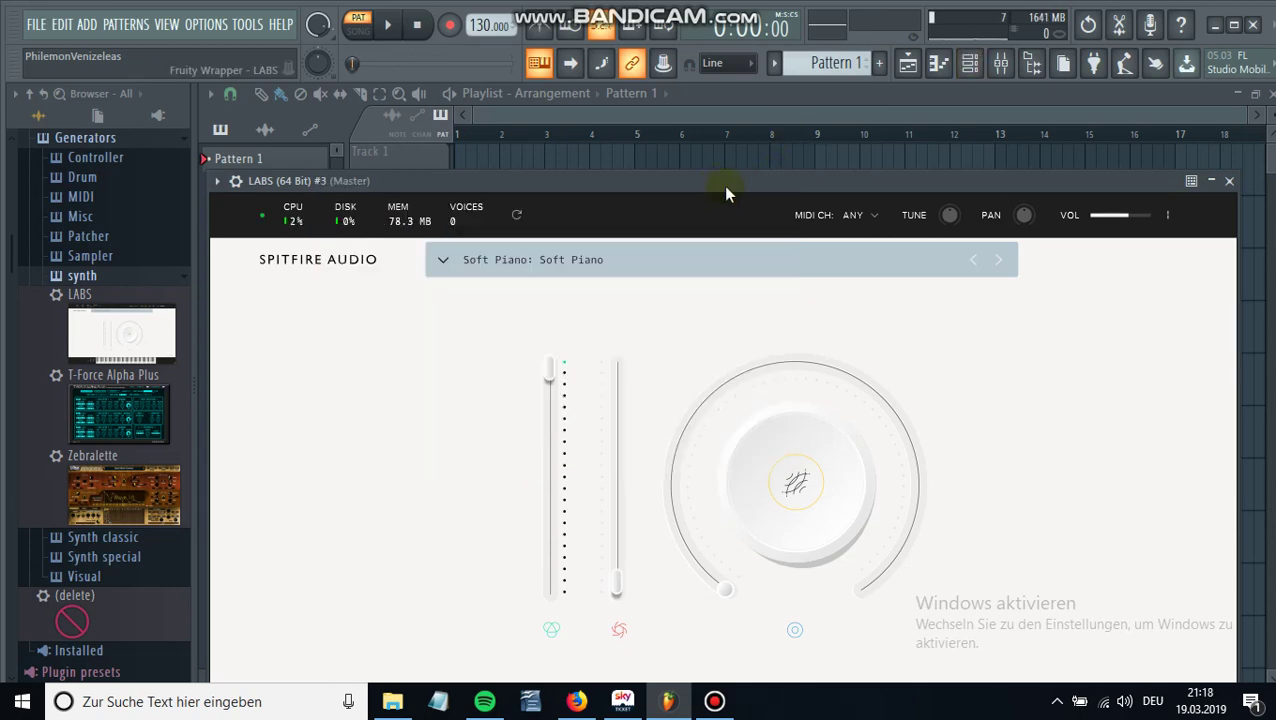
pyautogui.moveTo(723, 185); pyautogui.dragTo(743, 104)
pyautogui.click(235, 96)
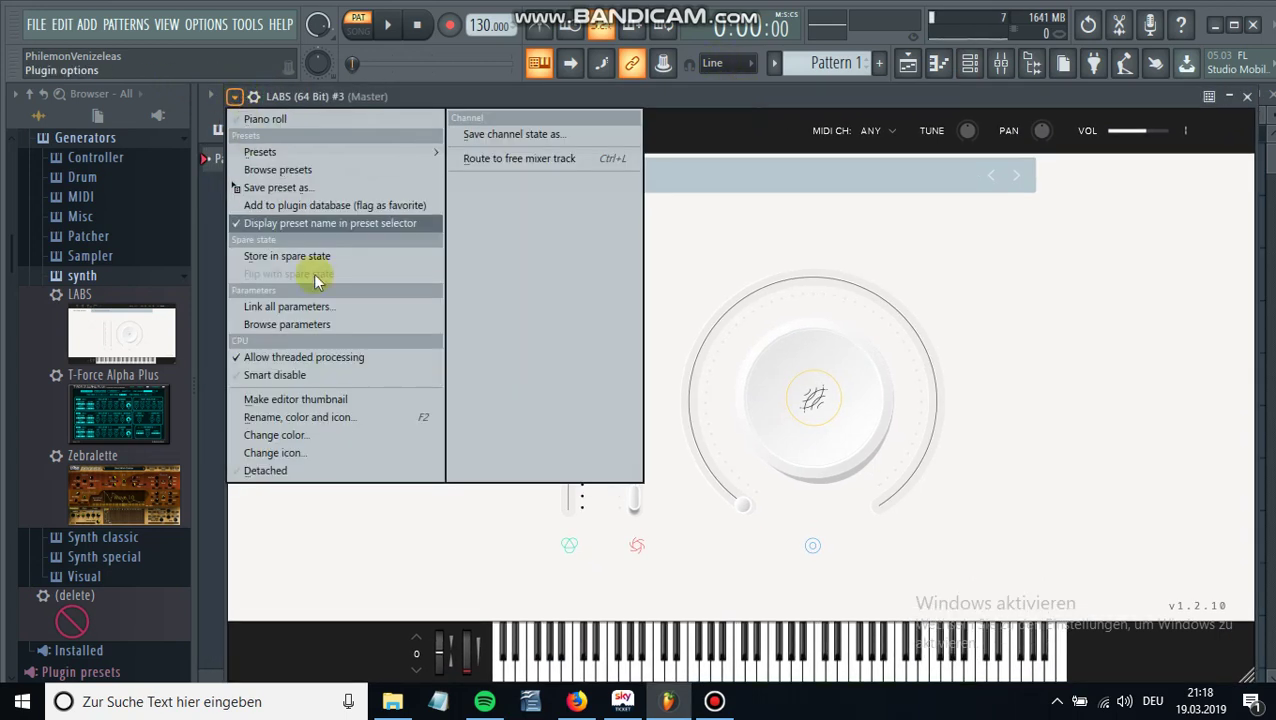
pyautogui.click(282, 472)
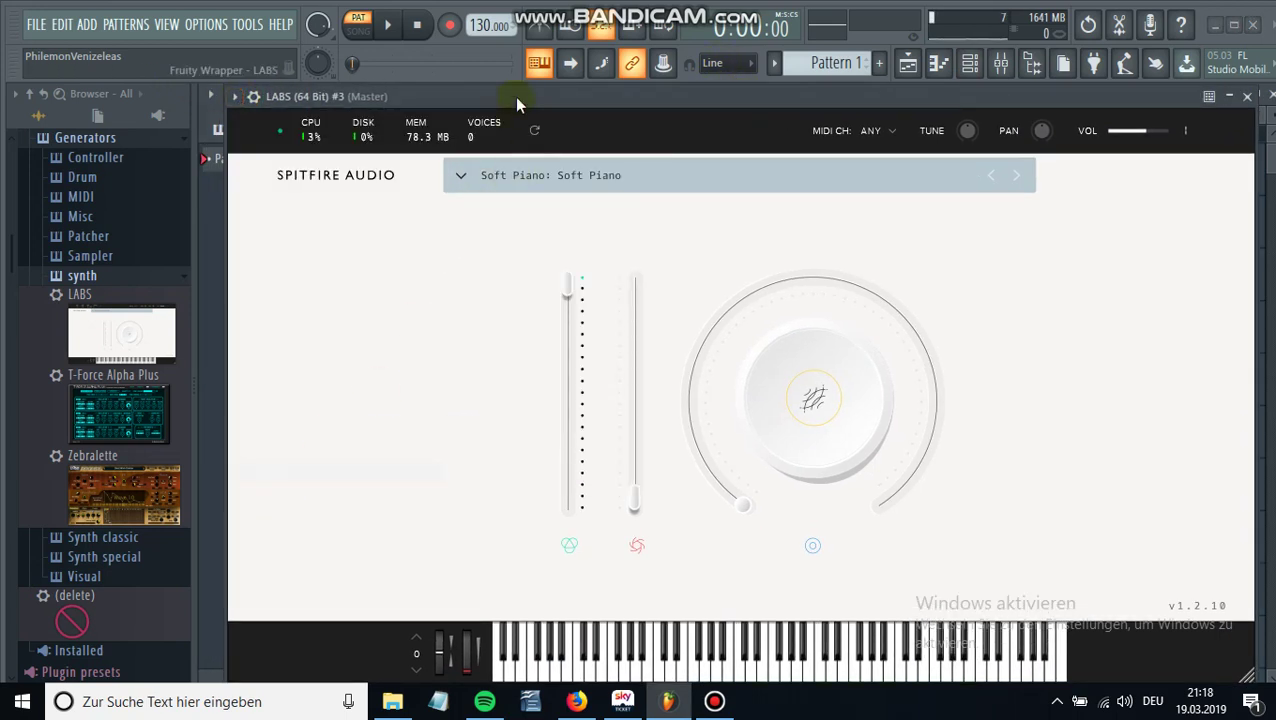
# Expand Plugin database > Generators > synth in the browser so LABS is listed.
pyautogui.click(125, 139)
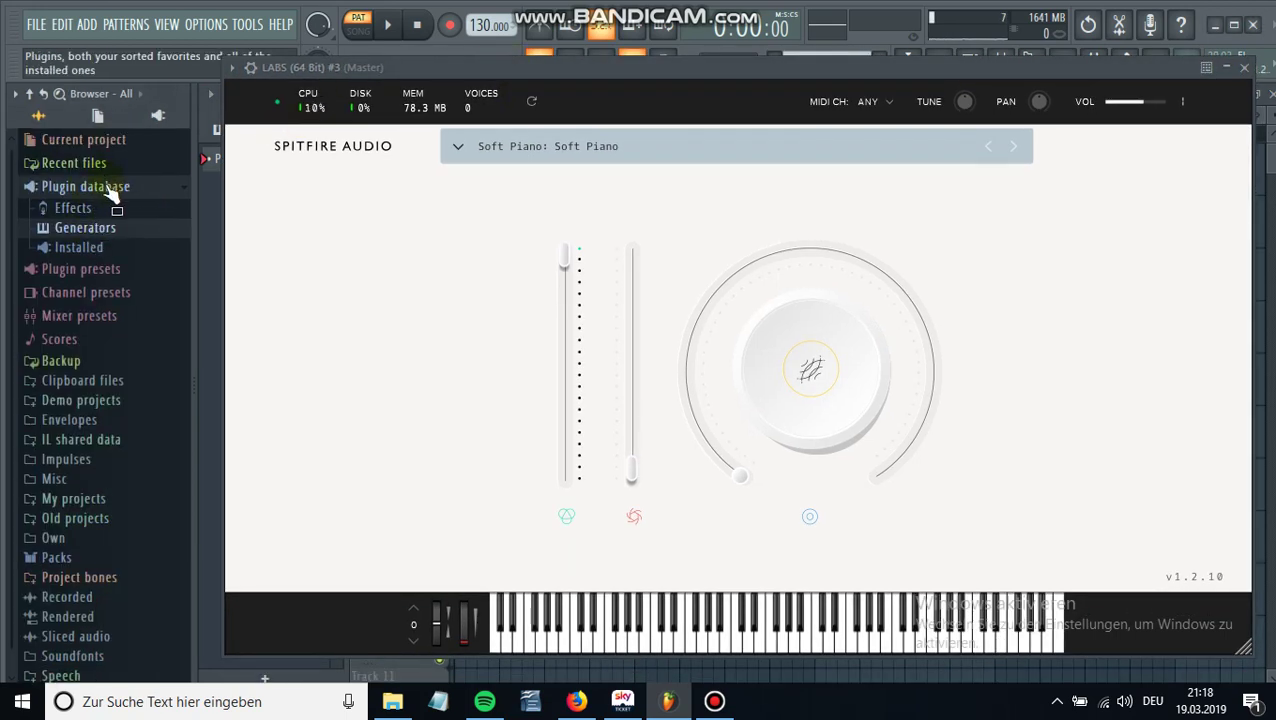
pyautogui.click(92, 188)
pyautogui.click(96, 193)
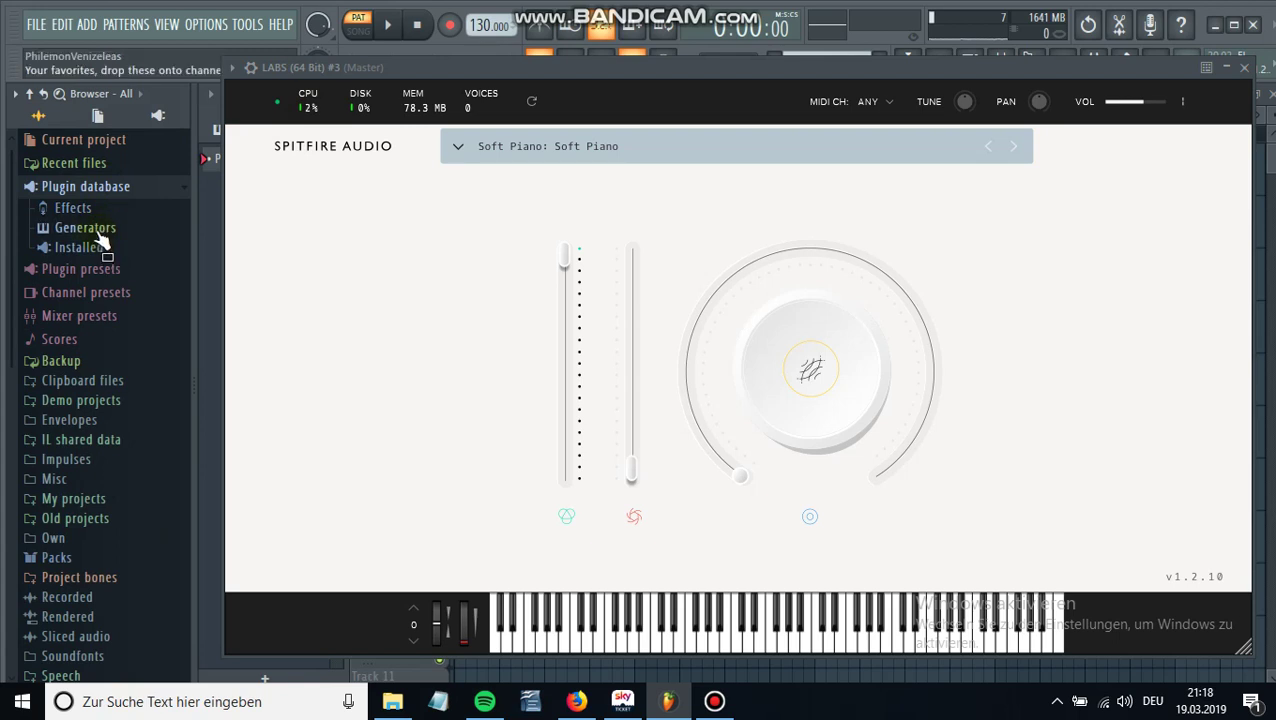
pyautogui.click(102, 232)
pyautogui.click(113, 349)
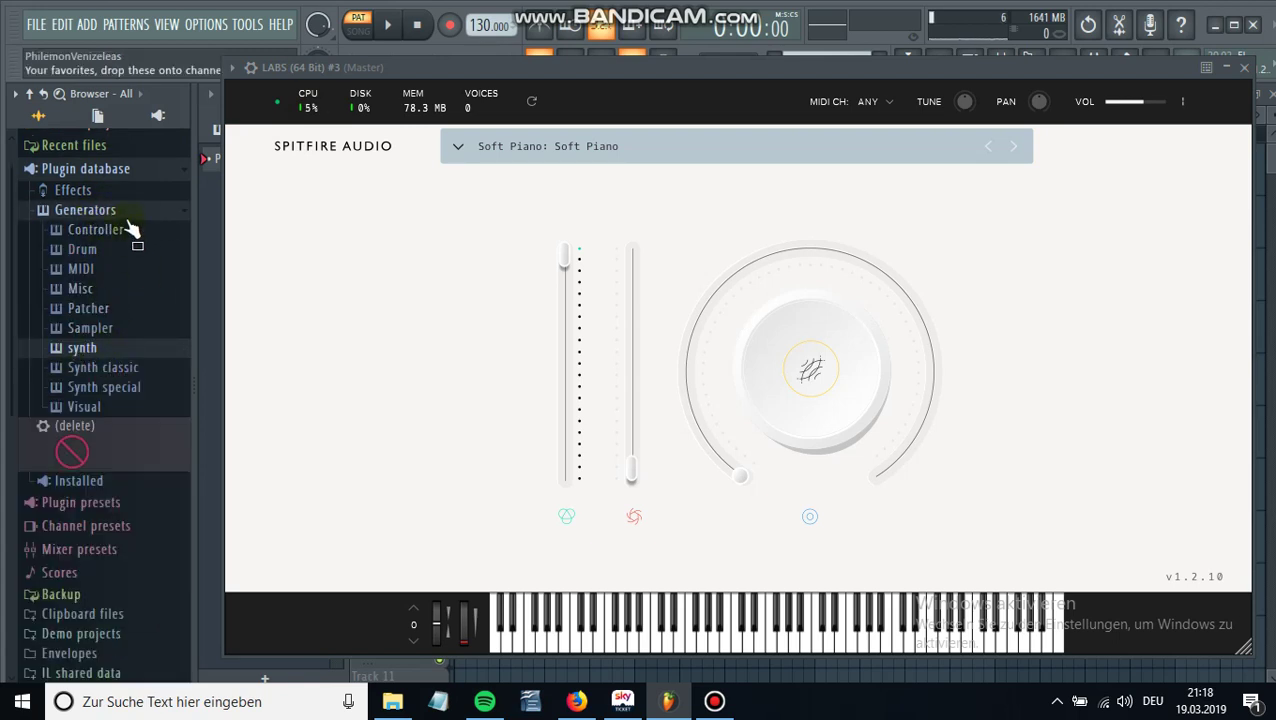
pyautogui.click(102, 350)
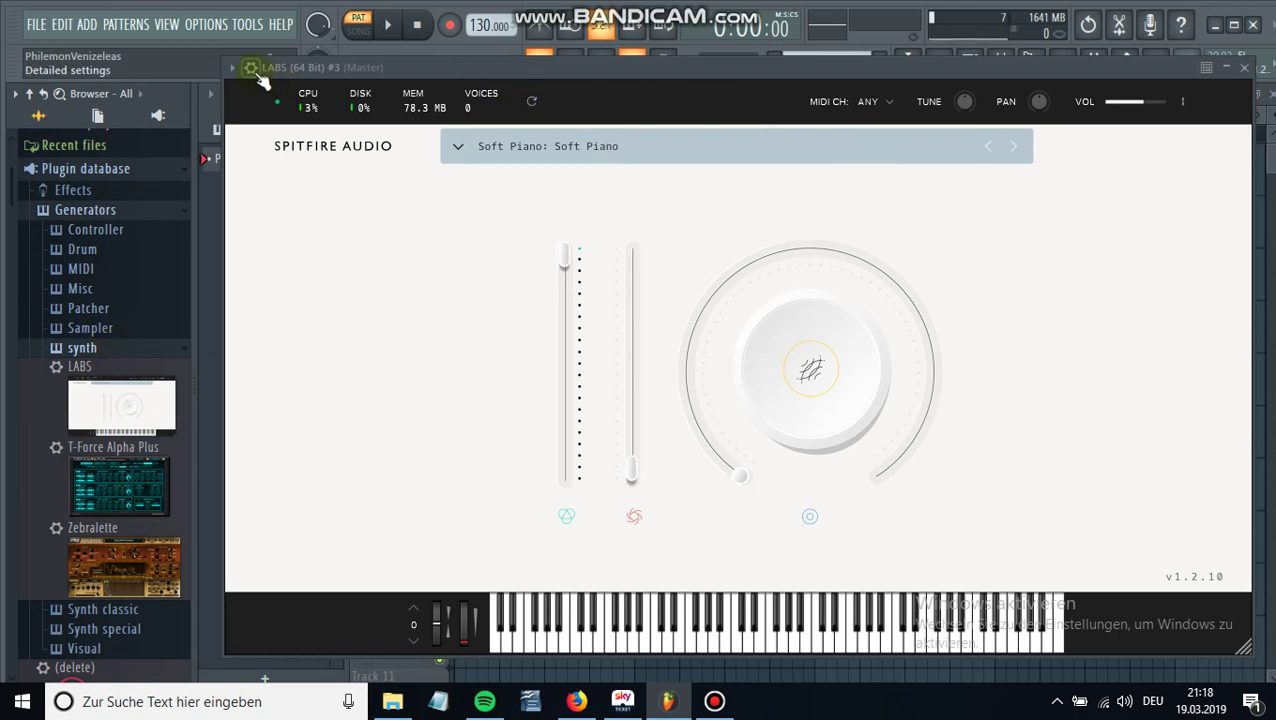
pyautogui.click(231, 68)
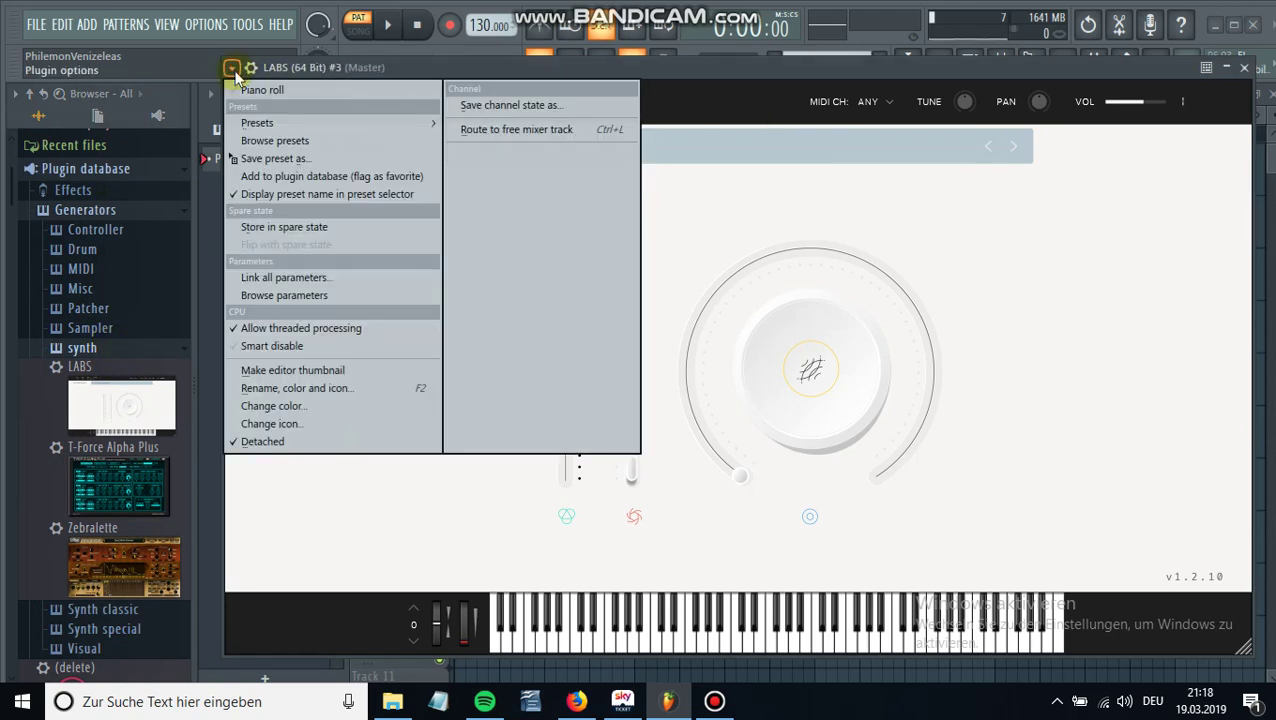
# Add LABS to the plugin database as a favorite, confirming the synth subcategory.
pyautogui.click(316, 177)
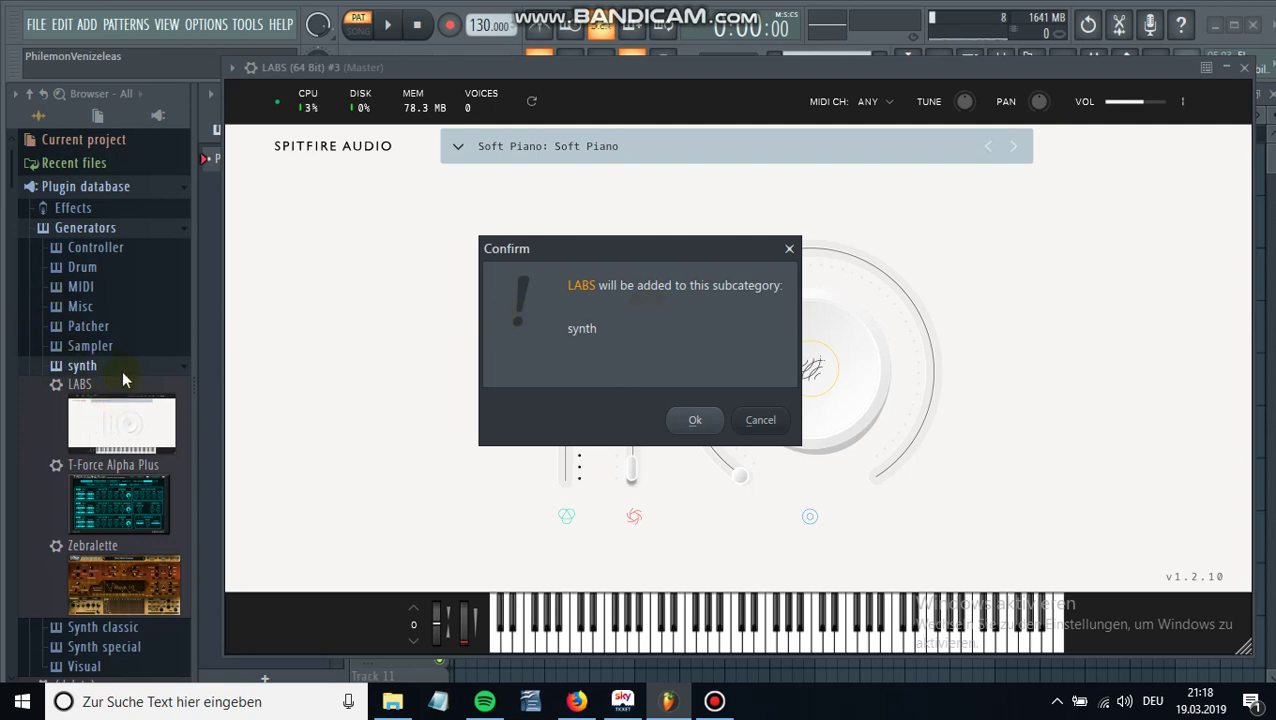
pyautogui.click(428, 341)
pyautogui.click(682, 426)
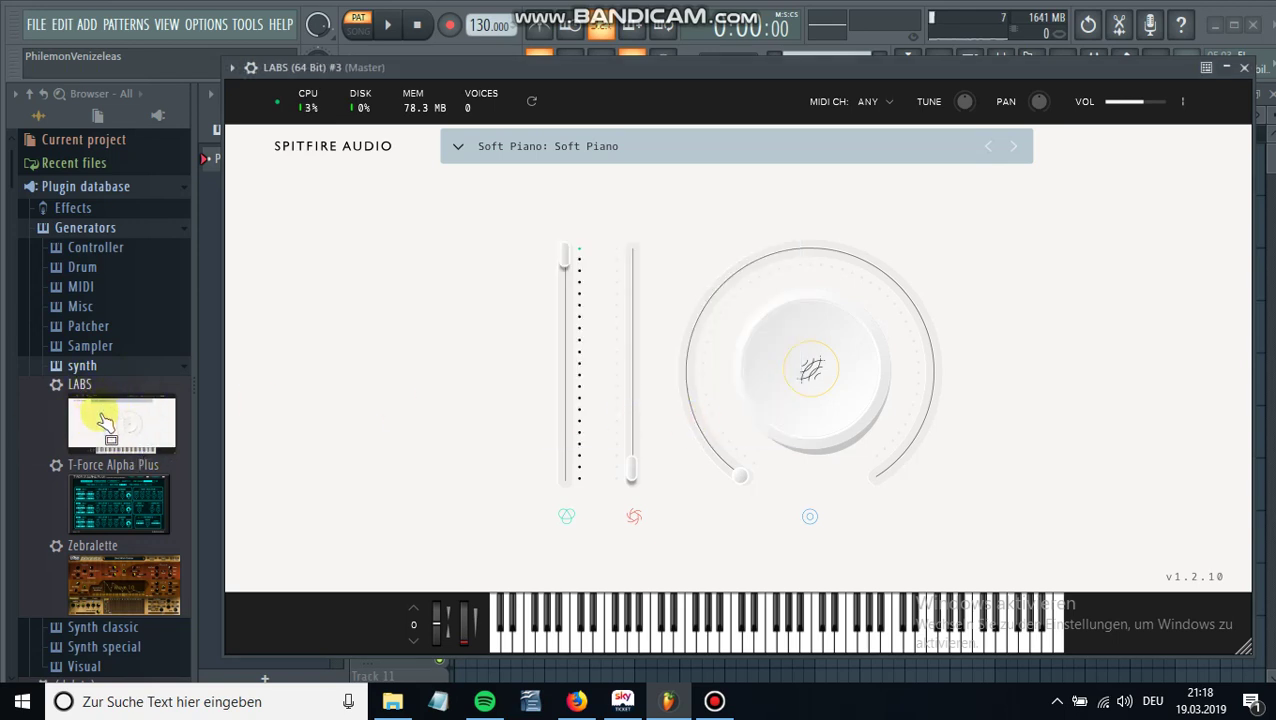
pyautogui.moveTo(104, 420); pyautogui.dragTo(121, 430)
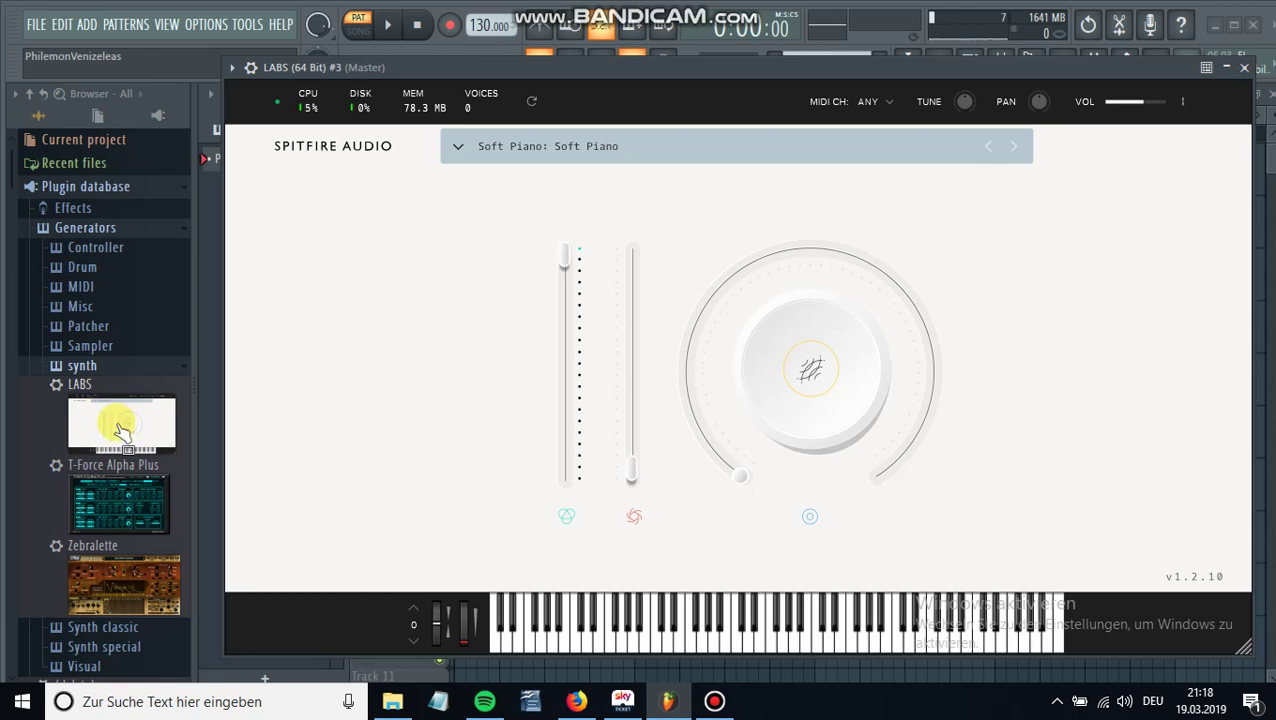
# Close the old LABS window, drag LABS from the synth folder into the Channel rack, and detach its window.
pyautogui.click(1243, 68)
pyautogui.moveTo(65, 460); pyautogui.dragTo(465, 426)
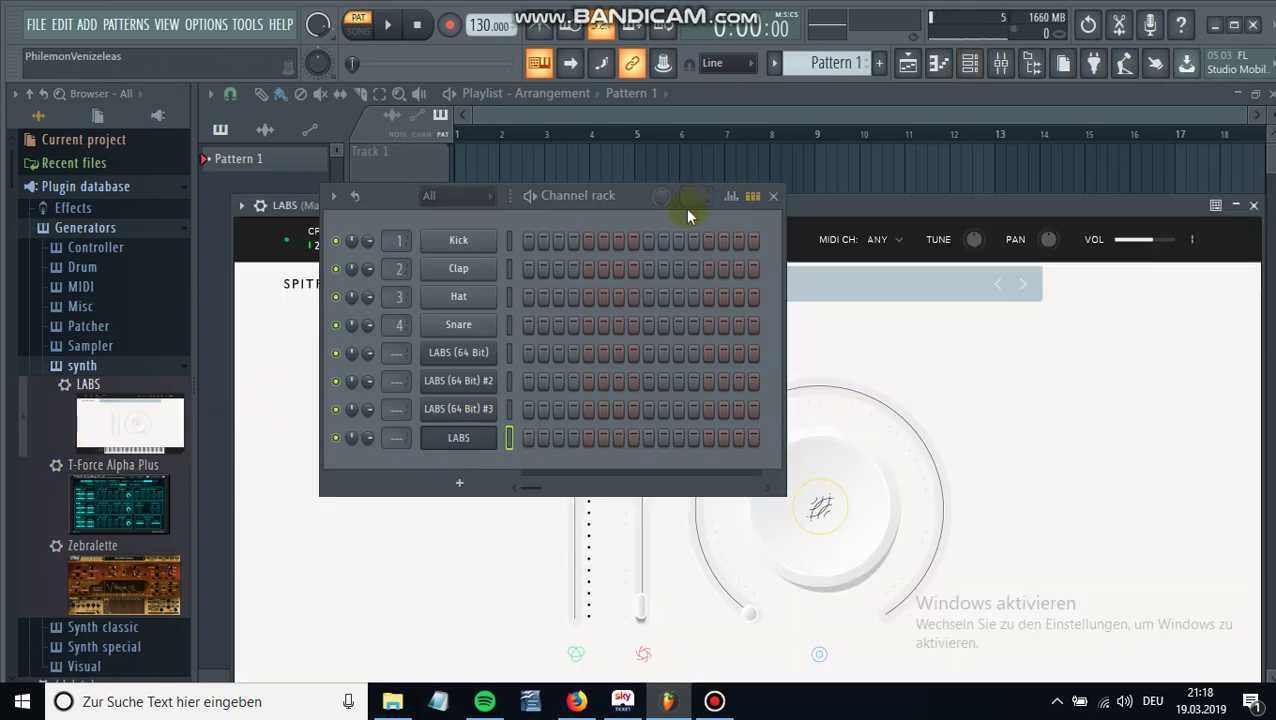
pyautogui.moveTo(726, 205); pyautogui.dragTo(723, 103)
pyautogui.click(243, 97)
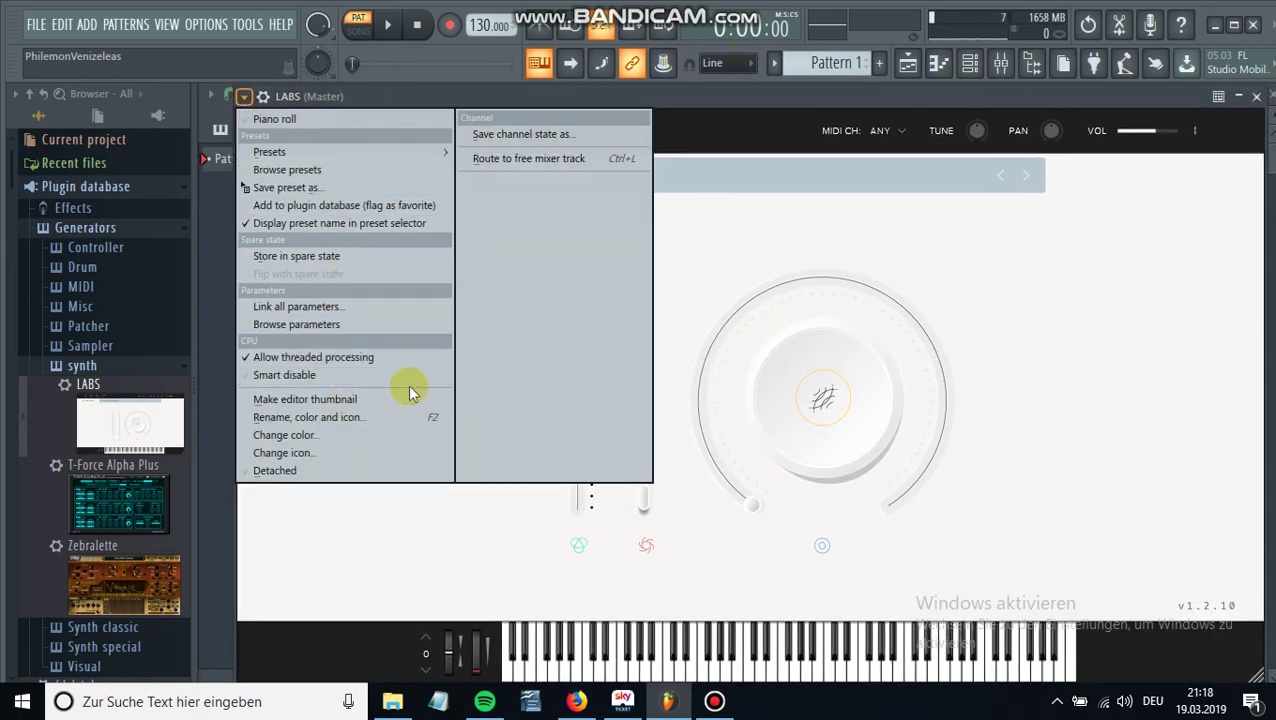
pyautogui.click(347, 470)
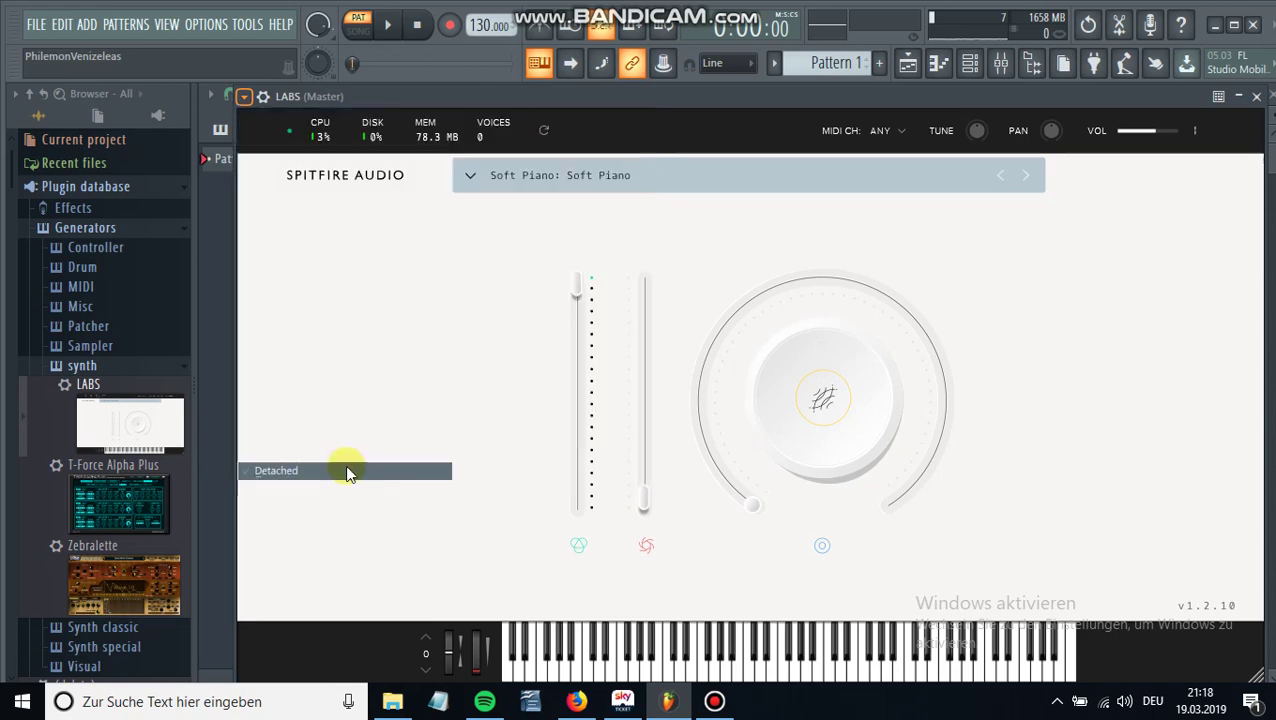
pyautogui.moveTo(667, 109); pyautogui.dragTo(565, 50)
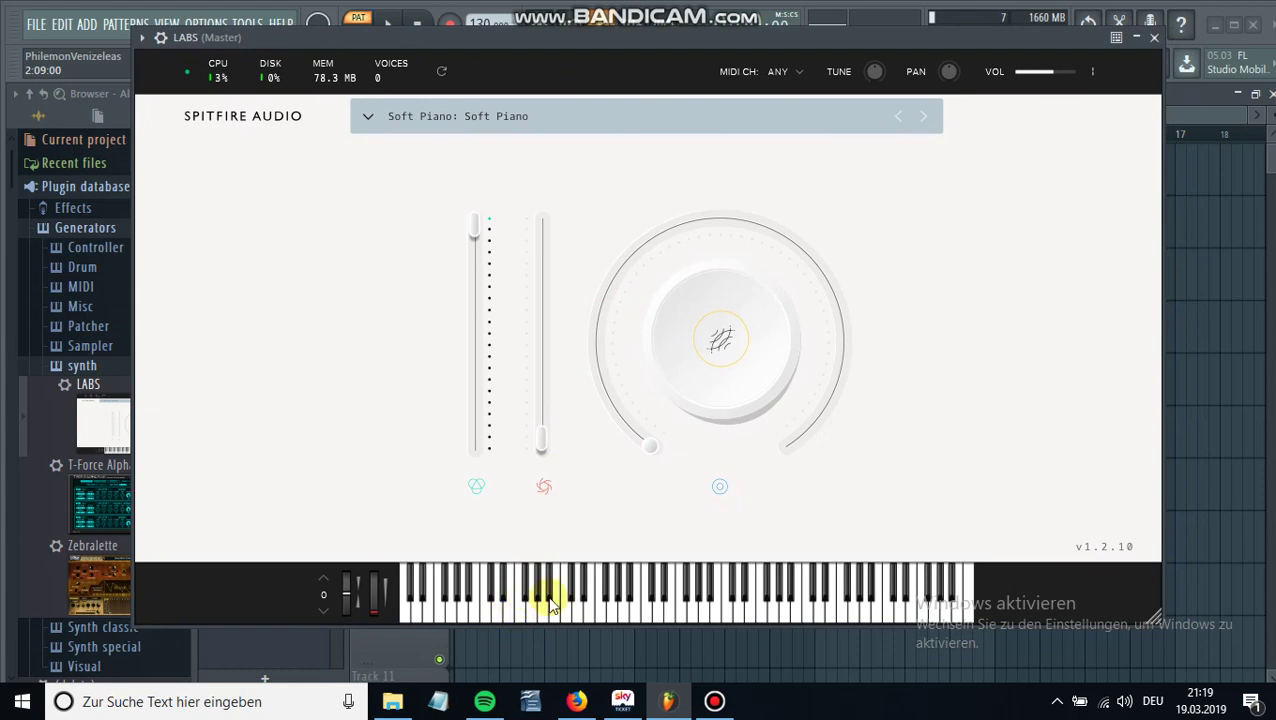
# Play a note on the LABS on-screen keyboard and move the window below the toolbar.
pyautogui.click(658, 610)
pyautogui.moveTo(658, 612)
pyautogui.mouseDown()
pyautogui.moveTo(869, 600)
pyautogui.moveTo(465, 593)
pyautogui.moveTo(788, 606)
pyautogui.moveTo(639, 614)
pyautogui.mouseUp()
pyautogui.moveTo(630, 52); pyautogui.dragTo(679, 87)
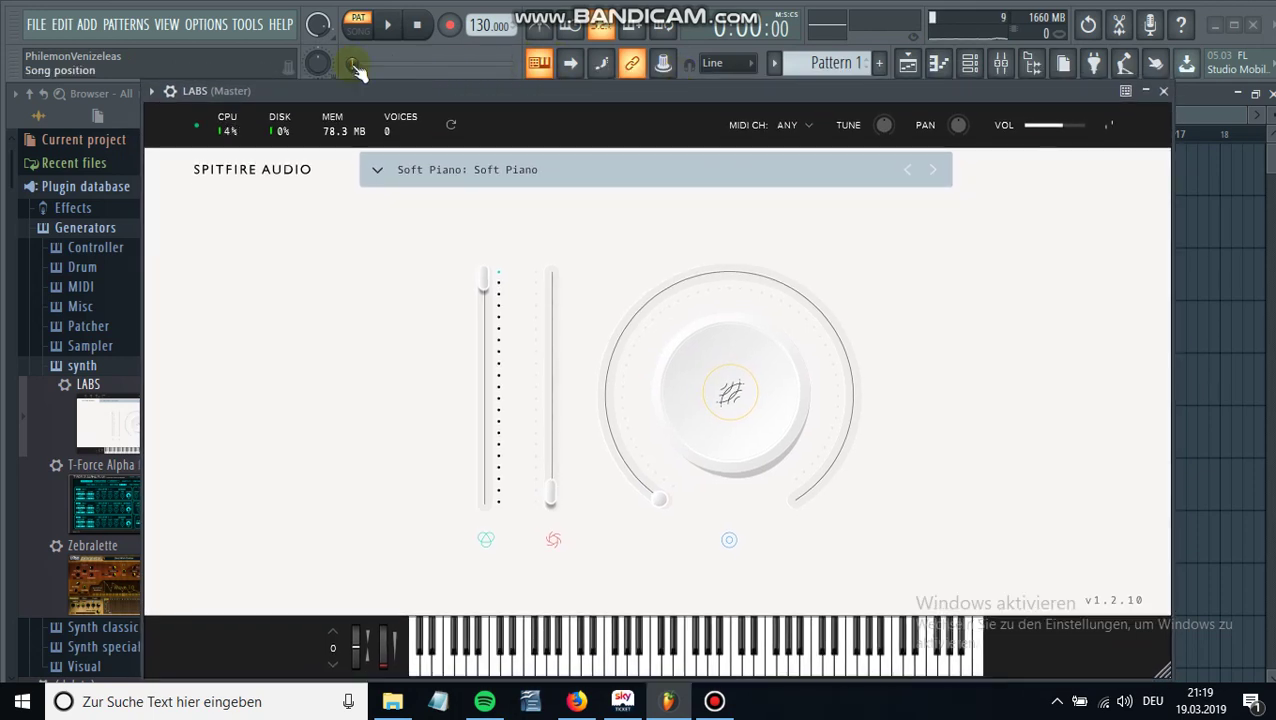
# Play a melody on LABS with the typing keyboard, using notes from E5 to C6.
pyautogui.press('b')
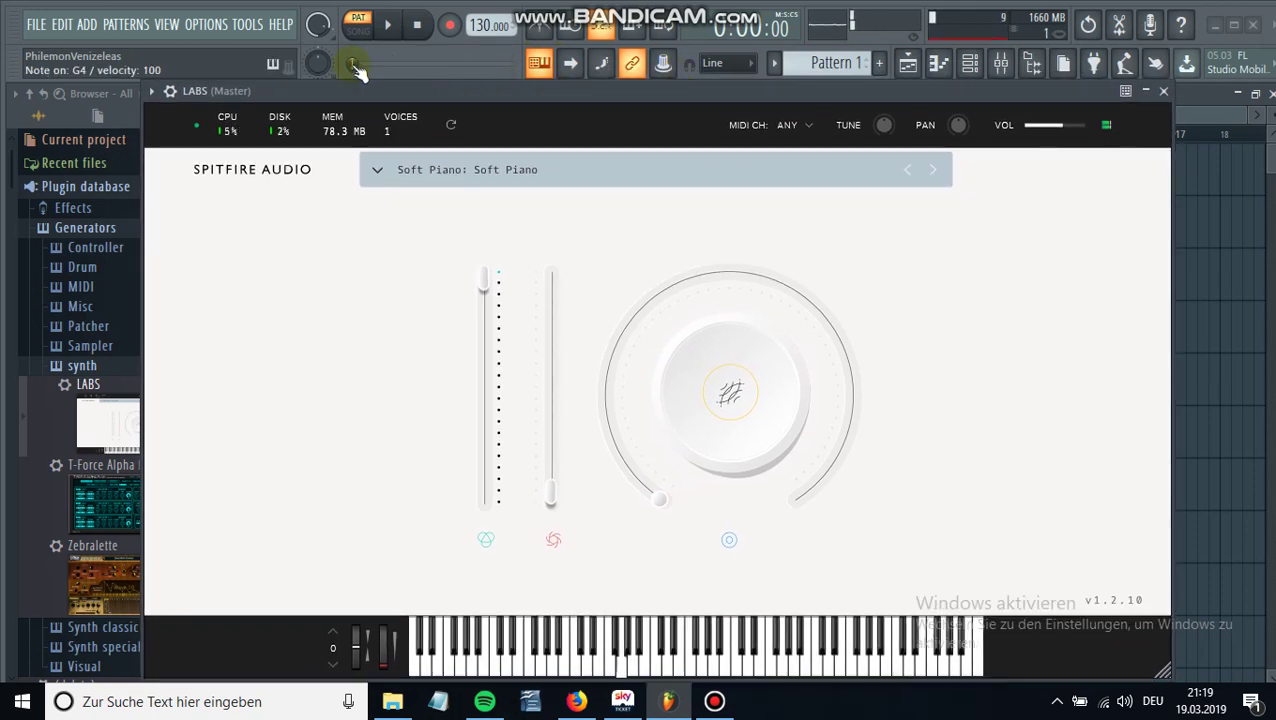
pyautogui.press('u')
pyautogui.press('y')
pyautogui.press('u')
pyautogui.press('y')
pyautogui.press('t')
pyautogui.press('i')
pyautogui.press('u')
pyautogui.press('e')
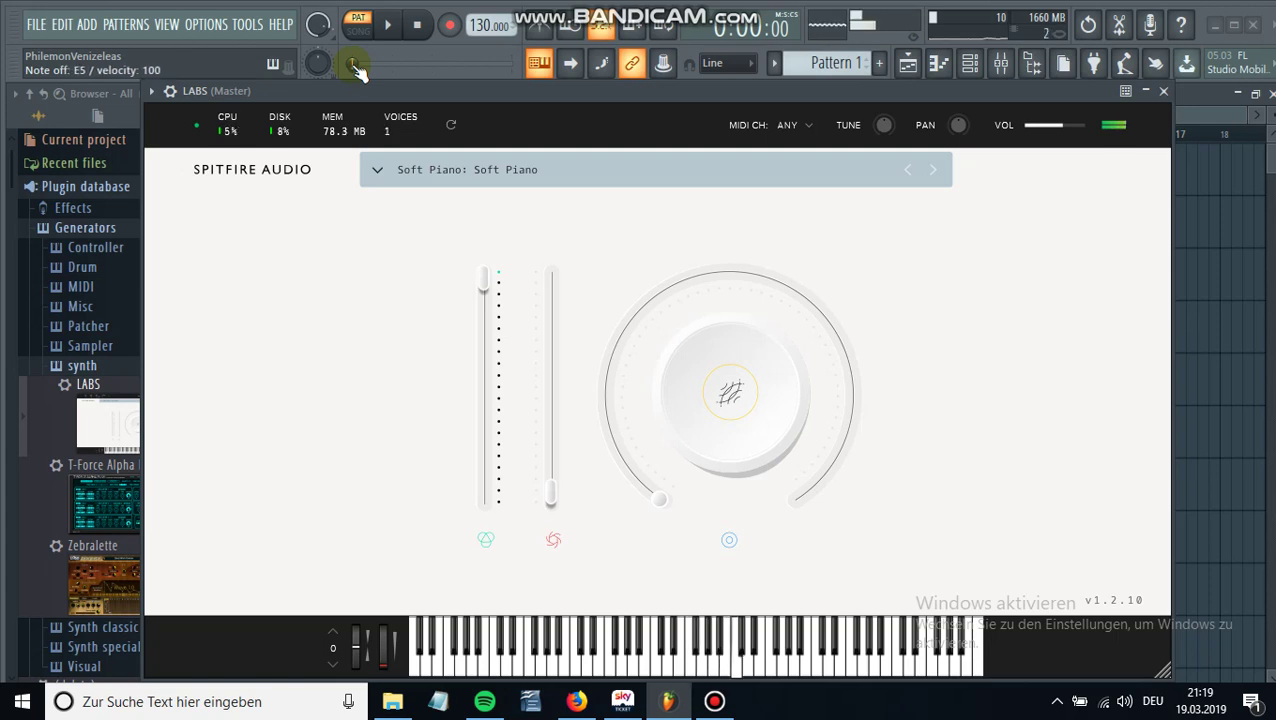
pyautogui.press('y')
pyautogui.press('r')
pyautogui.press('e')
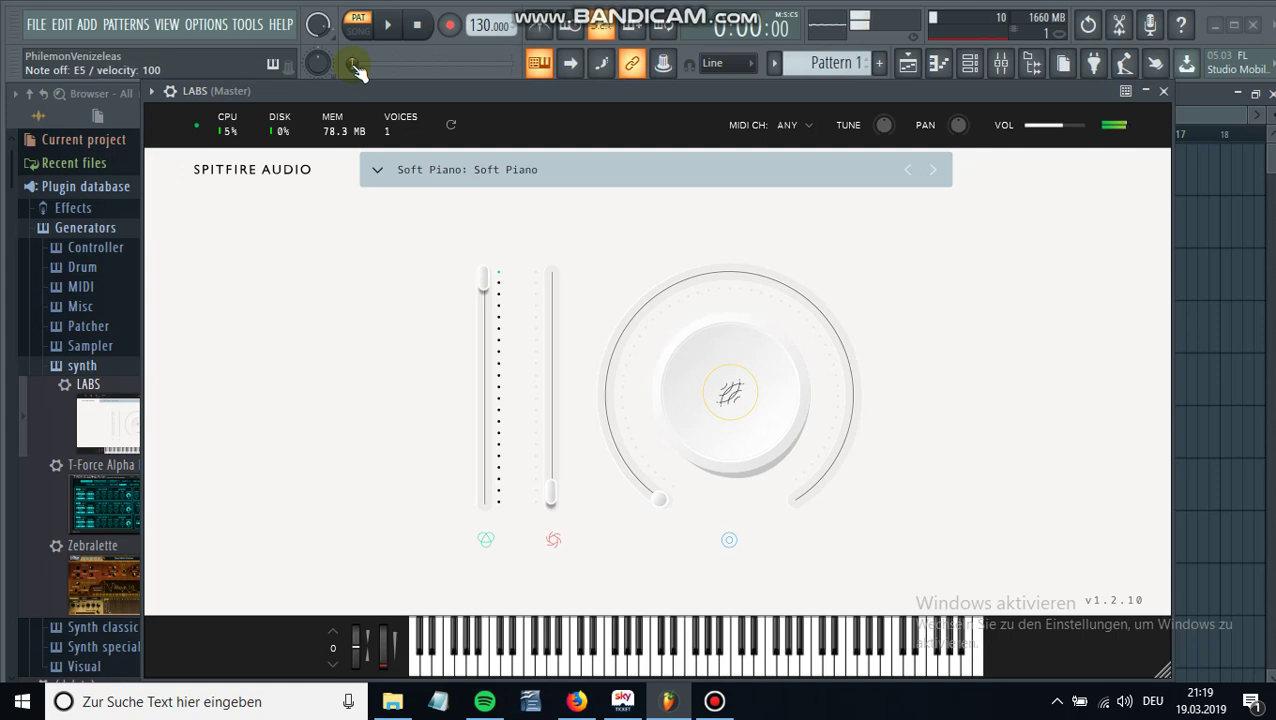
pyautogui.press('r')
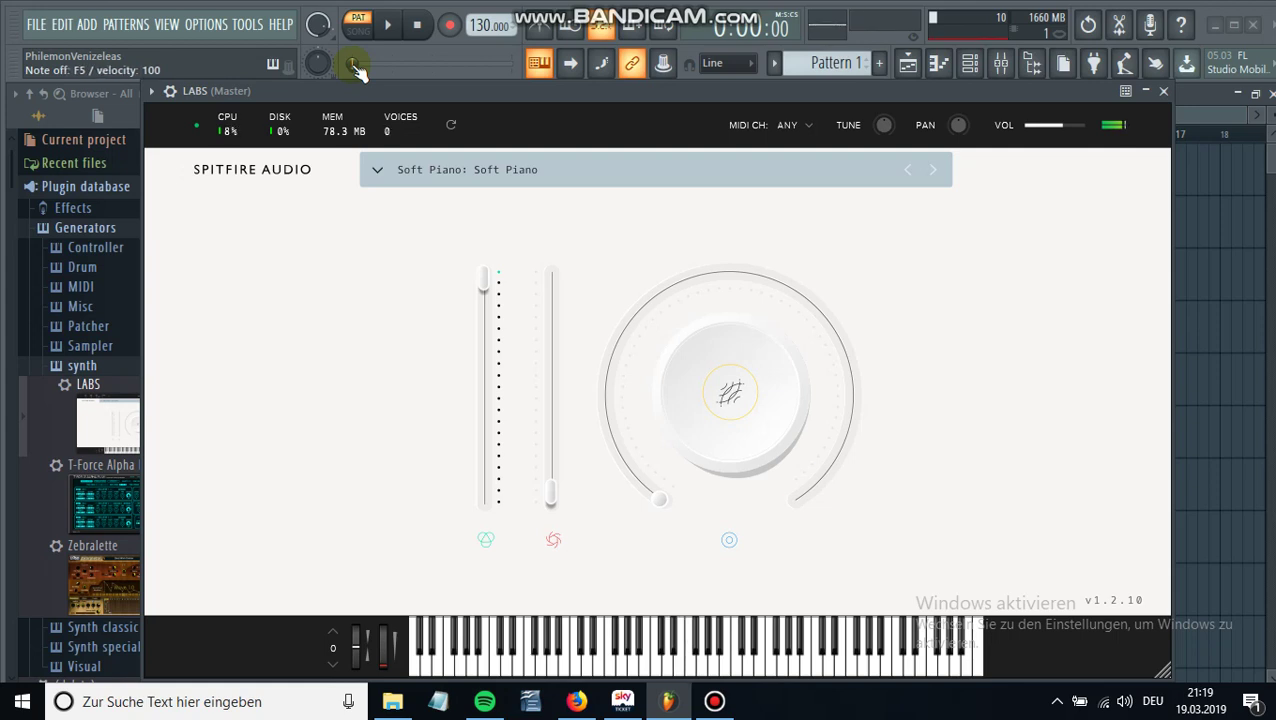
# Step through presets Strings: Ensemble and Strings: Long to Synth Pads: Pad #0004.
pyautogui.click(938, 172)
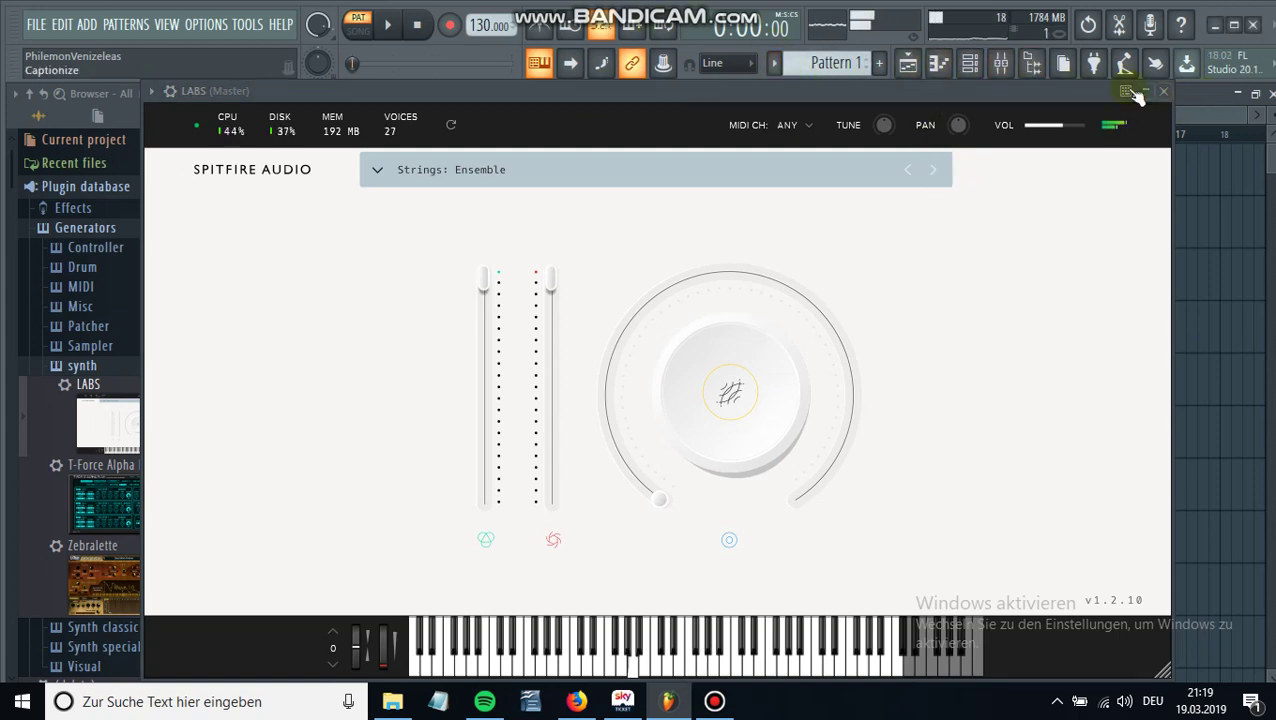
pyautogui.click(932, 171)
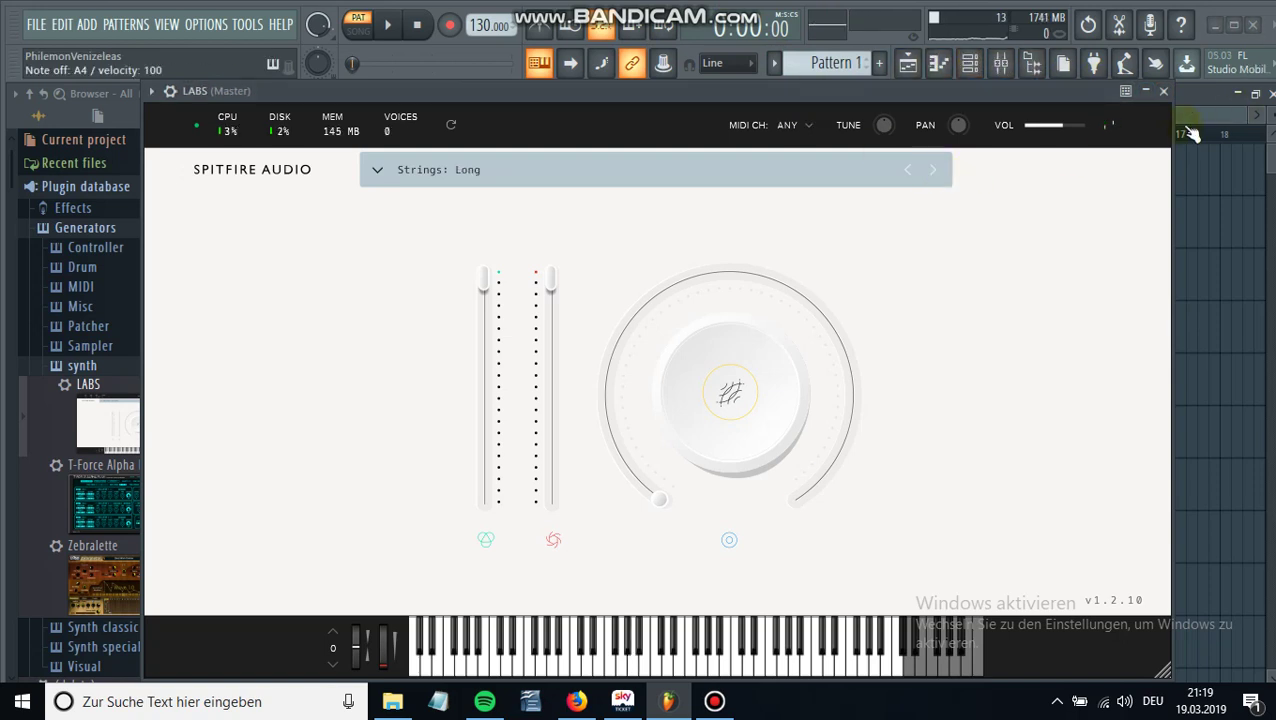
pyautogui.click(934, 172)
pyautogui.click(936, 172)
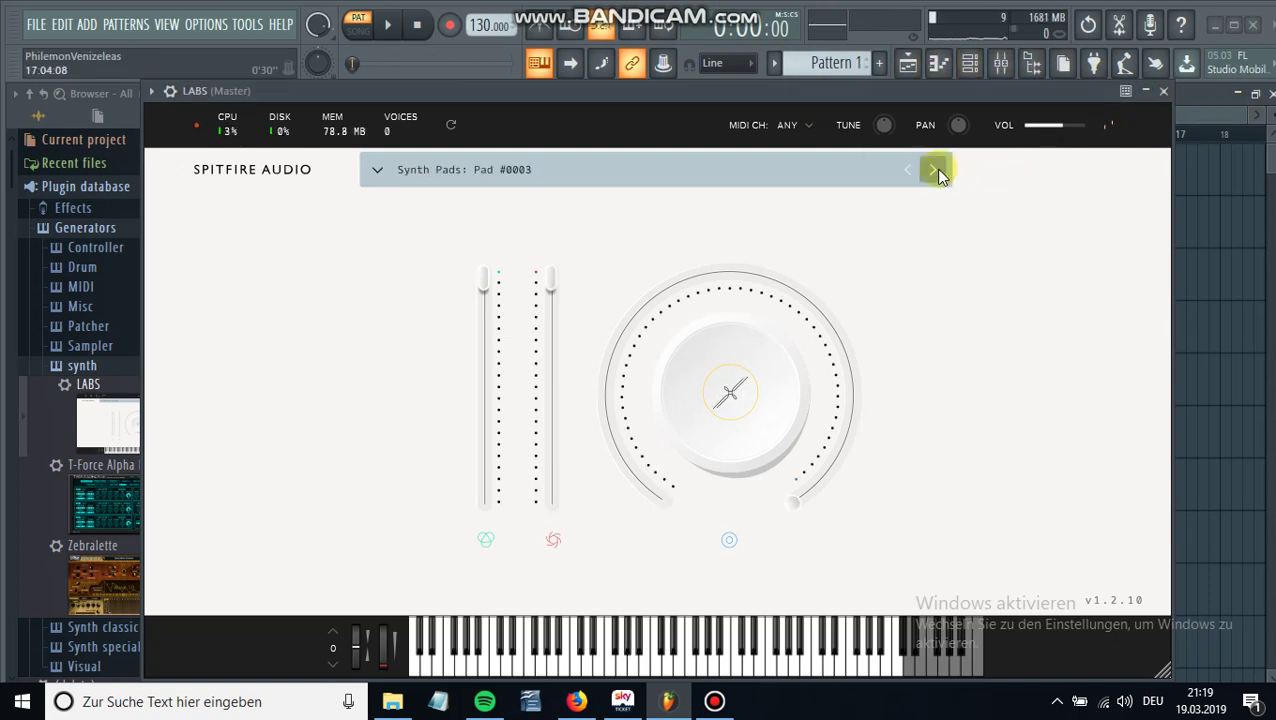
pyautogui.click(936, 172)
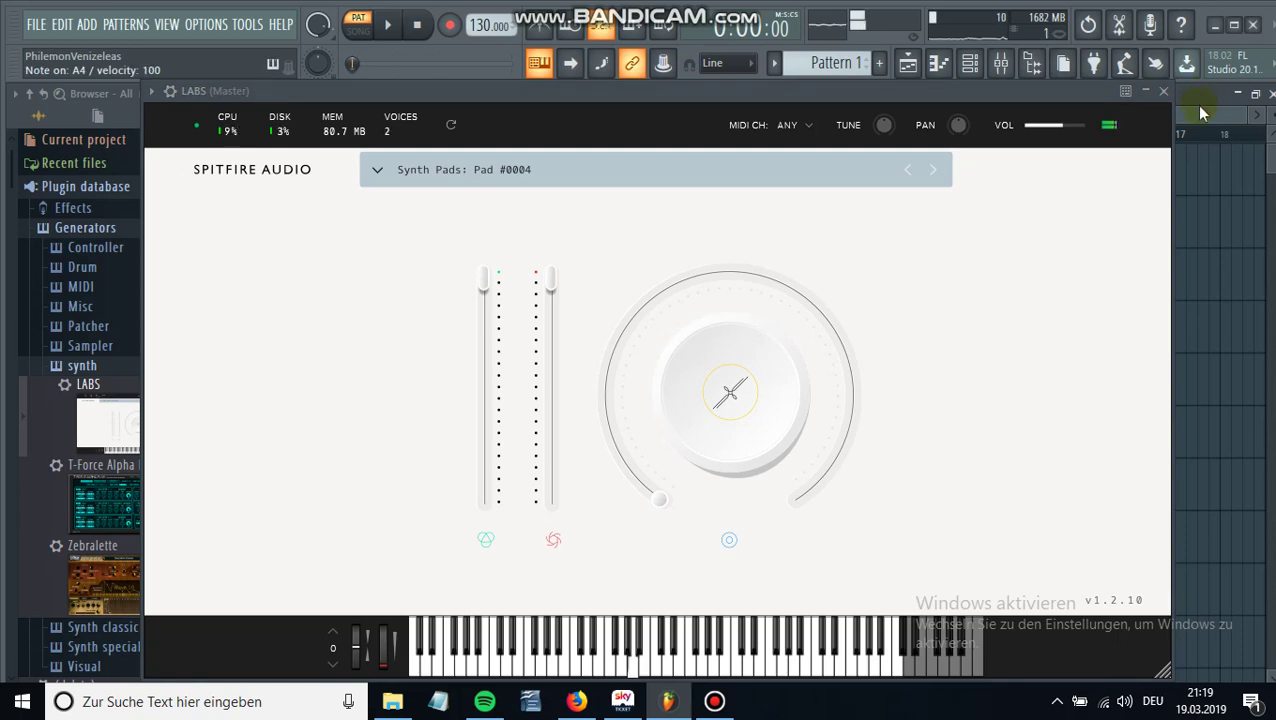
pyautogui.click(722, 702)
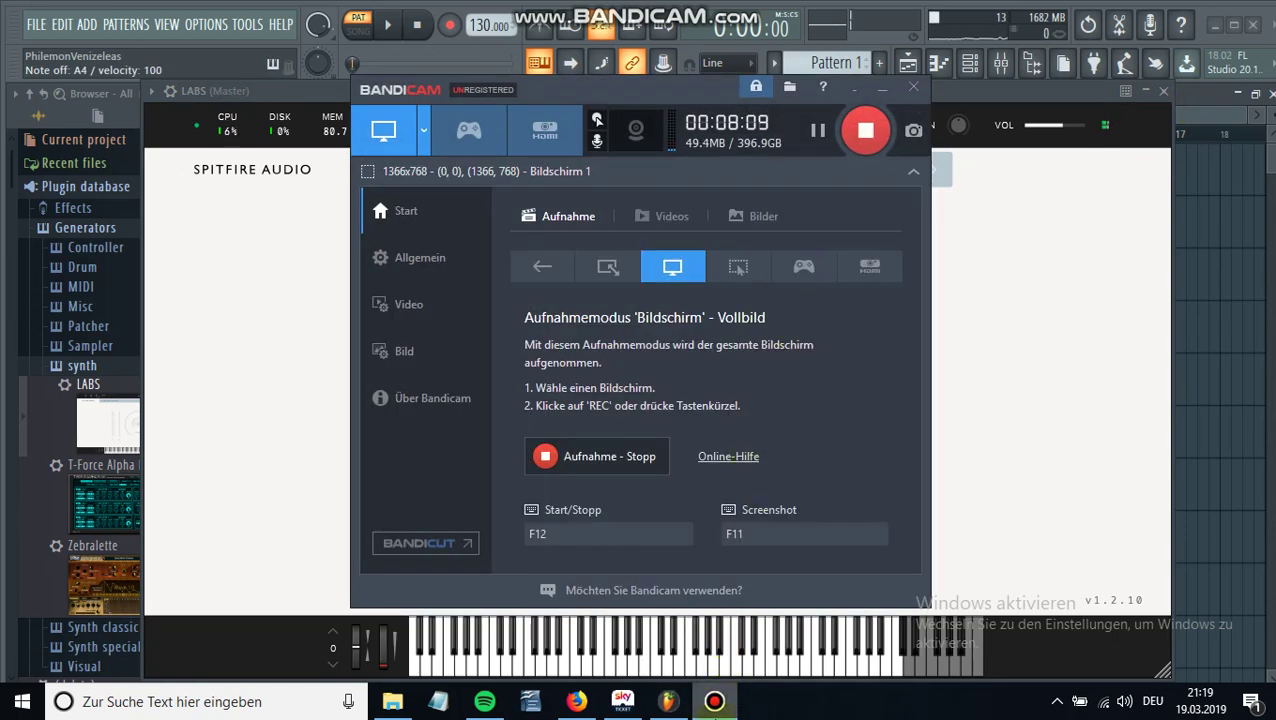
# Close the LABS plugin window and show the Channel rack (F6) with all eight channels.
pyautogui.click(714, 702)
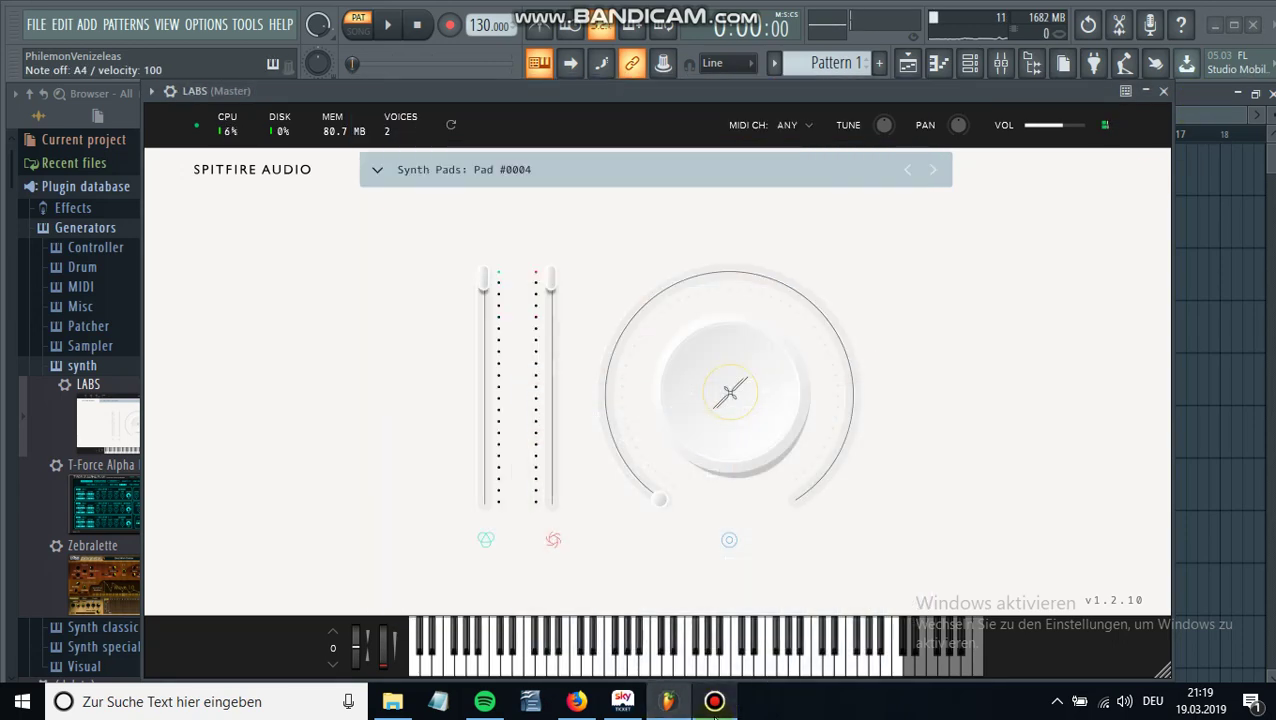
pyautogui.click(1163, 91)
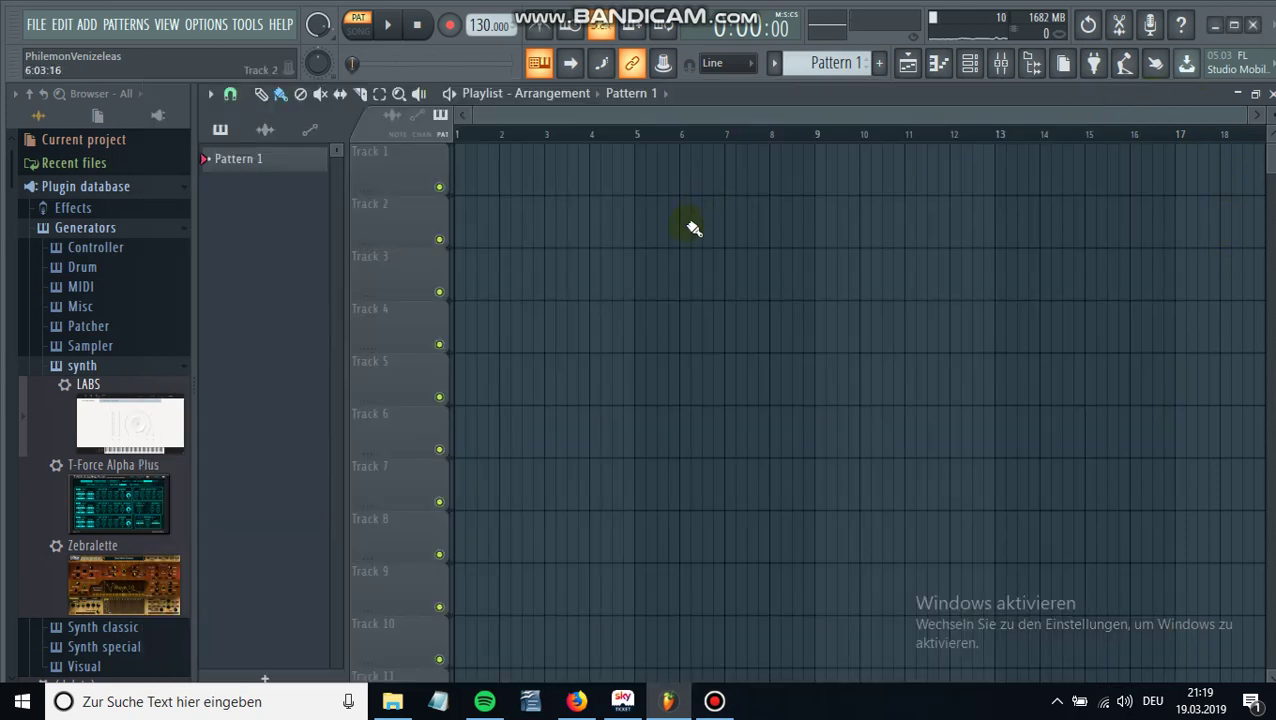
pyautogui.press('F6')
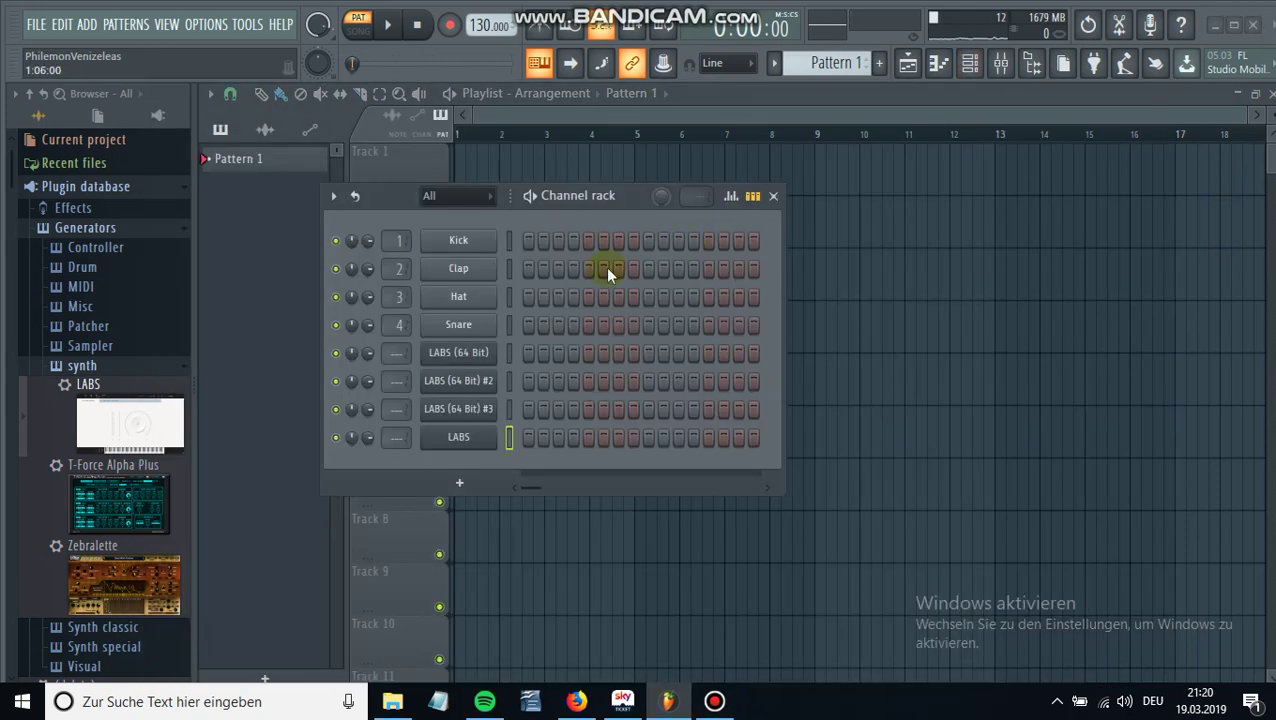